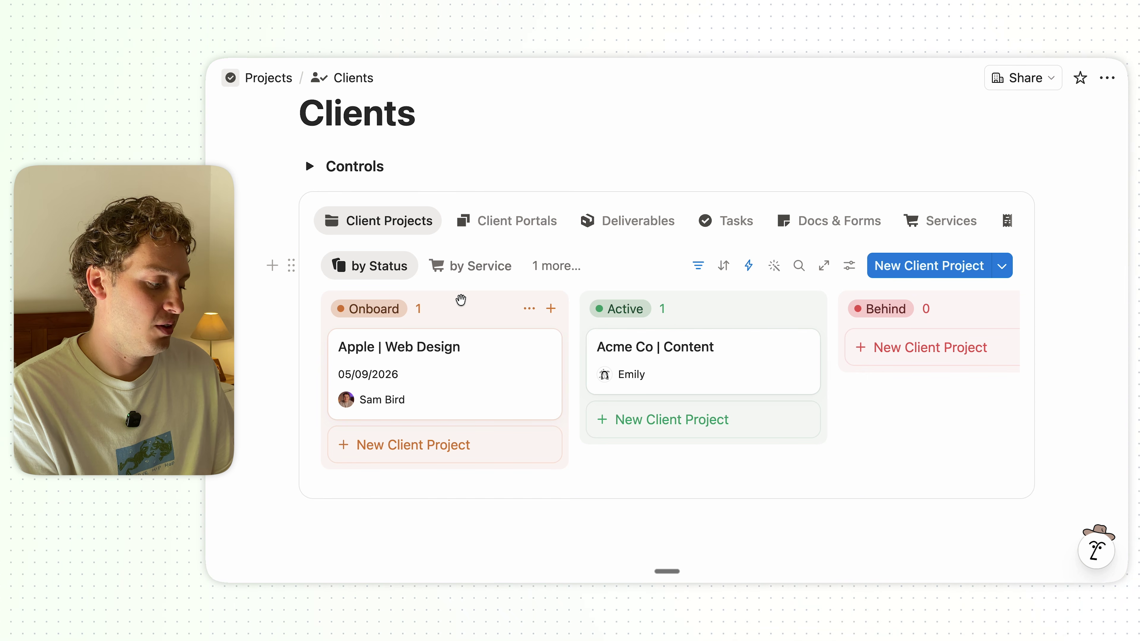
Open the Apple | Web Design client project as a full page and show its detailed properties
{"action": "left_click", "coordinate": [484, 378]}
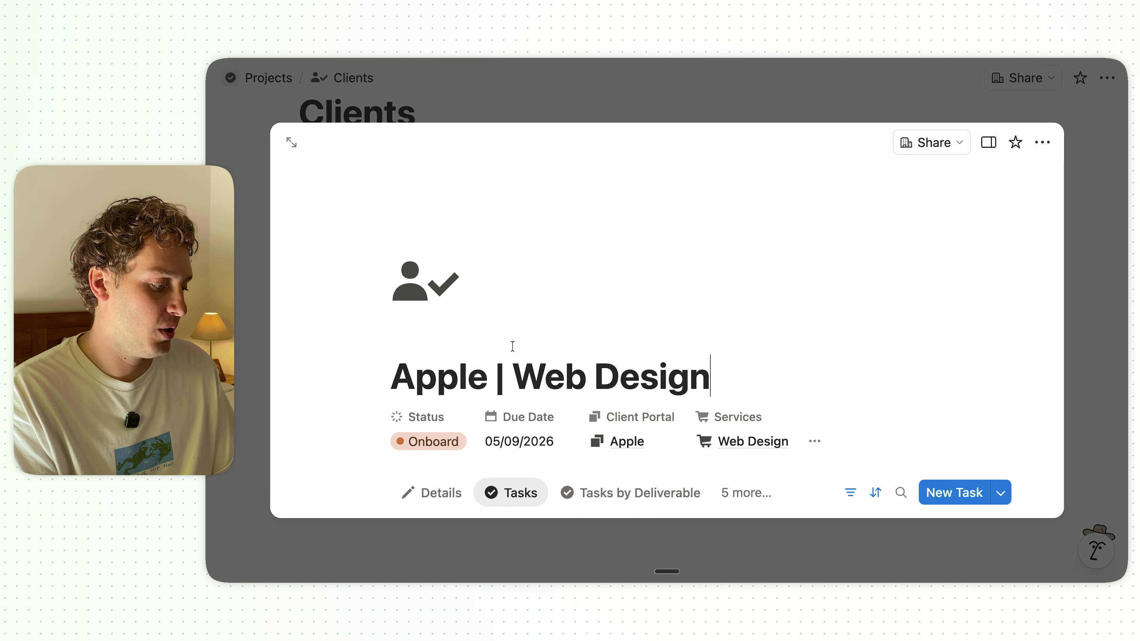
{"action": "left_click", "coordinate": [293, 144]}
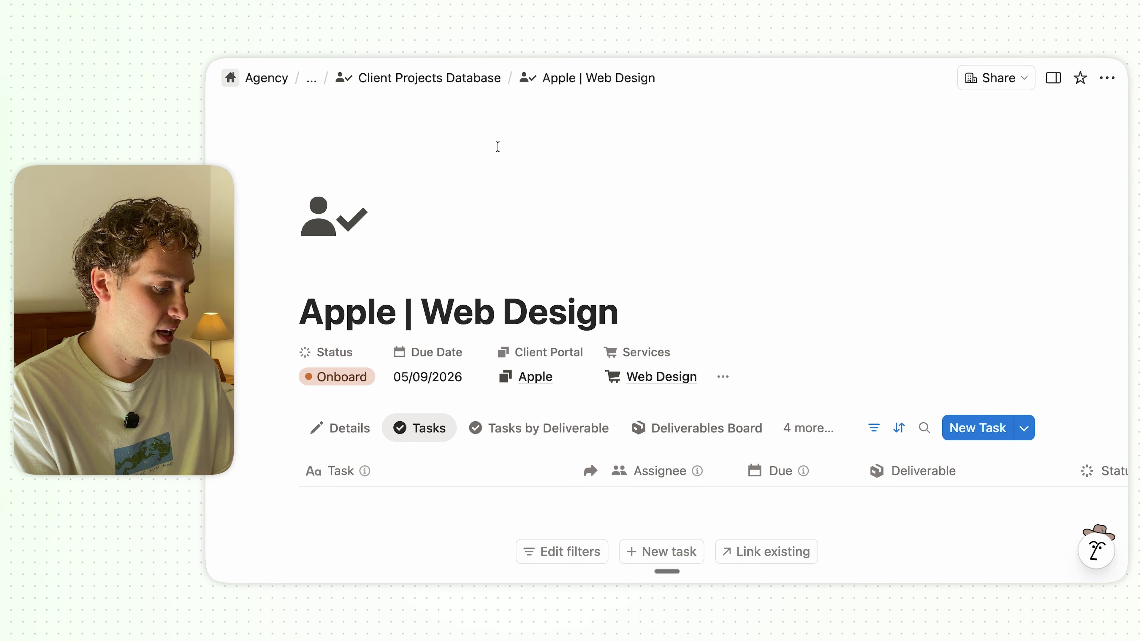
{"action": "scroll", "coordinate": [497, 146], "scroll_direction": "down", "scroll_amount": 3}
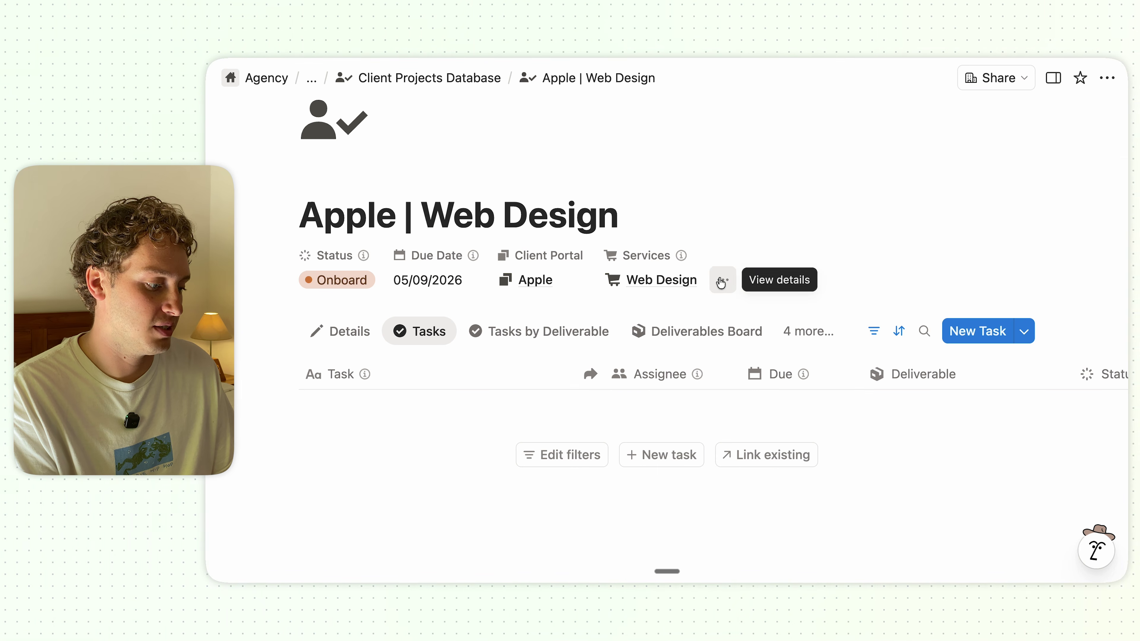
{"action": "left_click", "coordinate": [721, 279]}
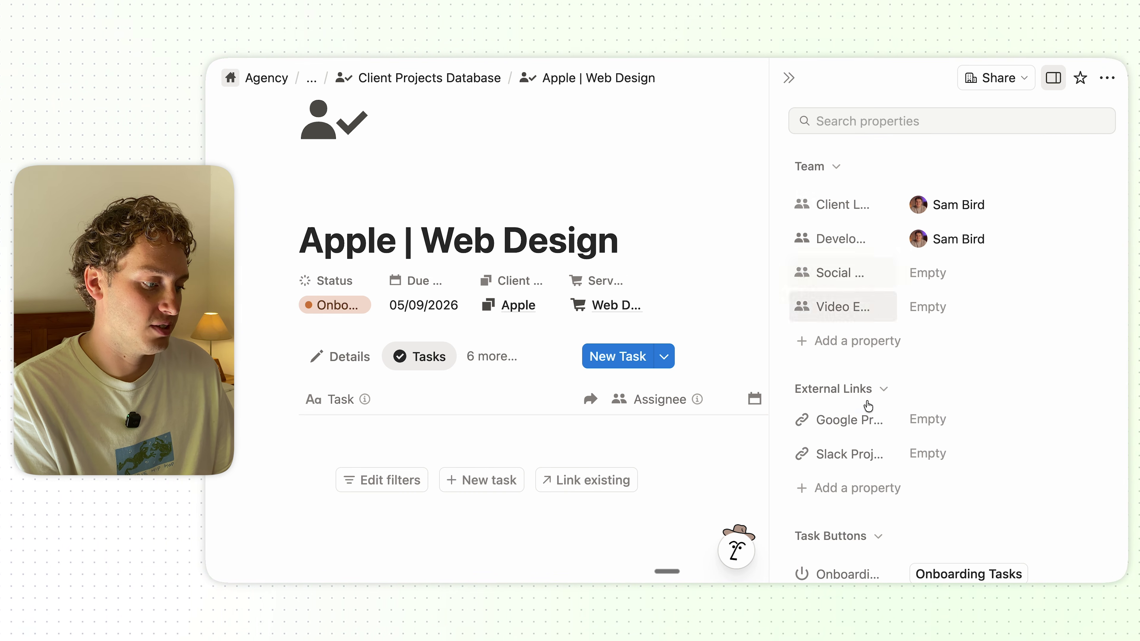
Generate the project's onboarding tasks with the Onboarding Tasks action and close the property details
{"action": "scroll", "coordinate": [898, 396], "scroll_direction": "down", "scroll_amount": 5}
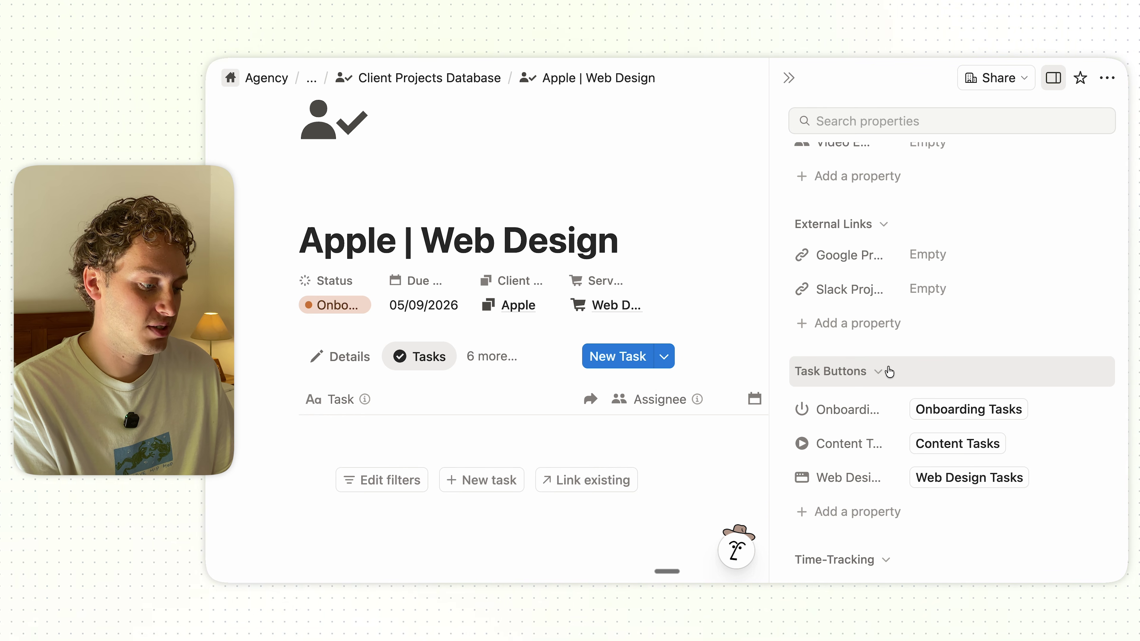
{"action": "scroll", "coordinate": [883, 372], "scroll_direction": "down", "scroll_amount": 2}
{"action": "scroll", "coordinate": [850, 342], "scroll_direction": "down", "scroll_amount": 2}
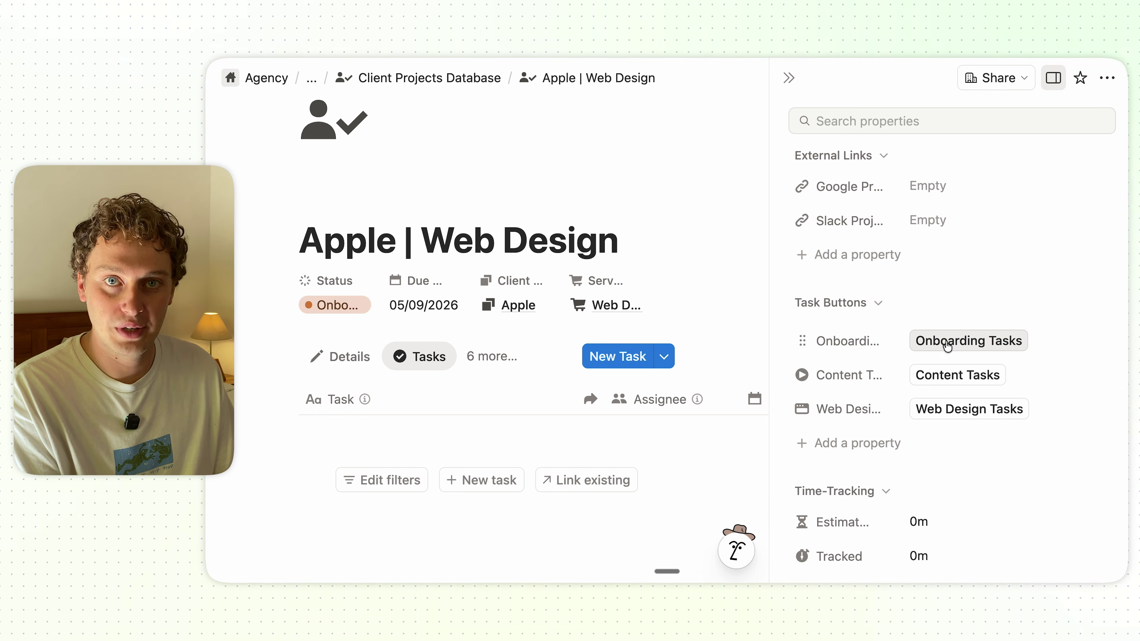
{"action": "scroll", "coordinate": [898, 333], "scroll_direction": "up", "scroll_amount": 1}
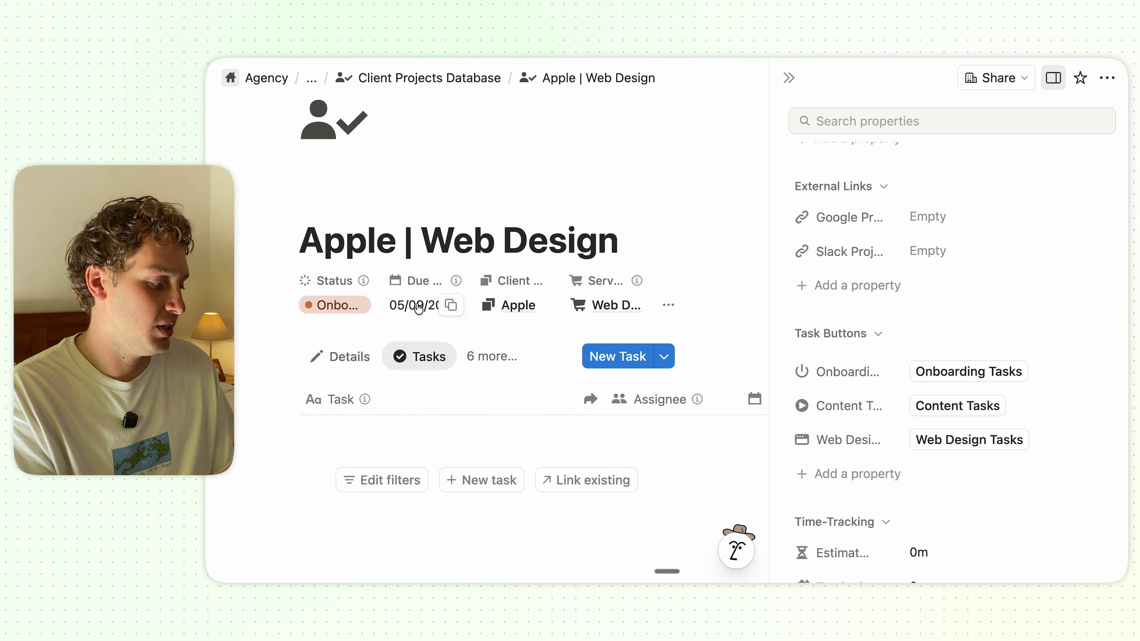
{"action": "scroll", "coordinate": [889, 275], "scroll_direction": "up", "scroll_amount": 5}
{"action": "scroll", "coordinate": [889, 275], "scroll_direction": "up", "scroll_amount": 1}
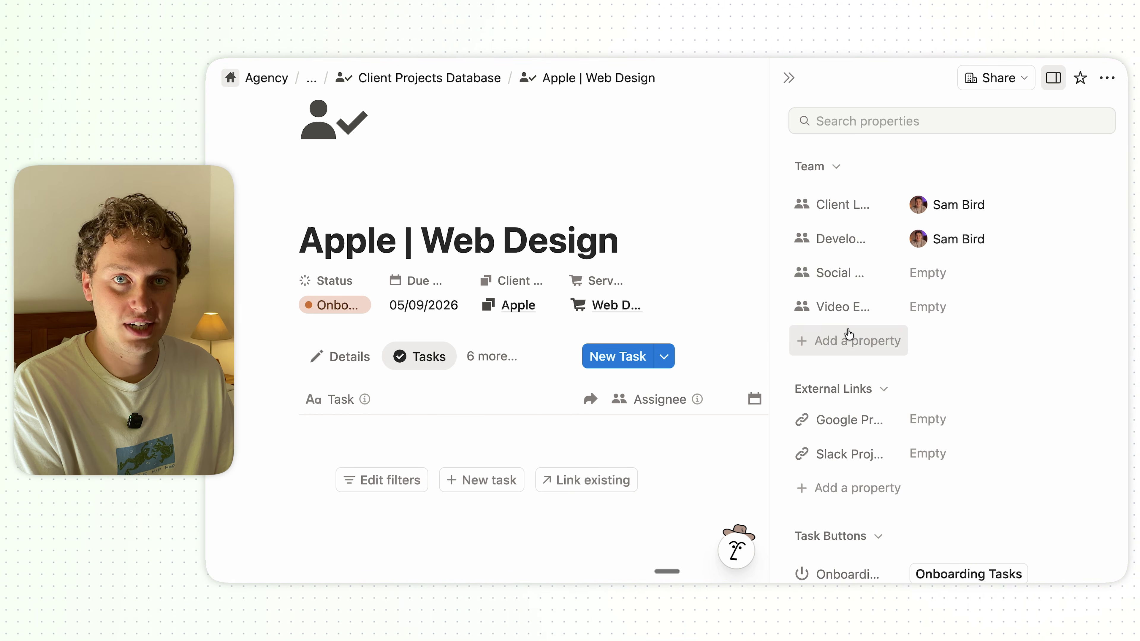
{"action": "scroll", "coordinate": [848, 335], "scroll_direction": "down", "scroll_amount": 5}
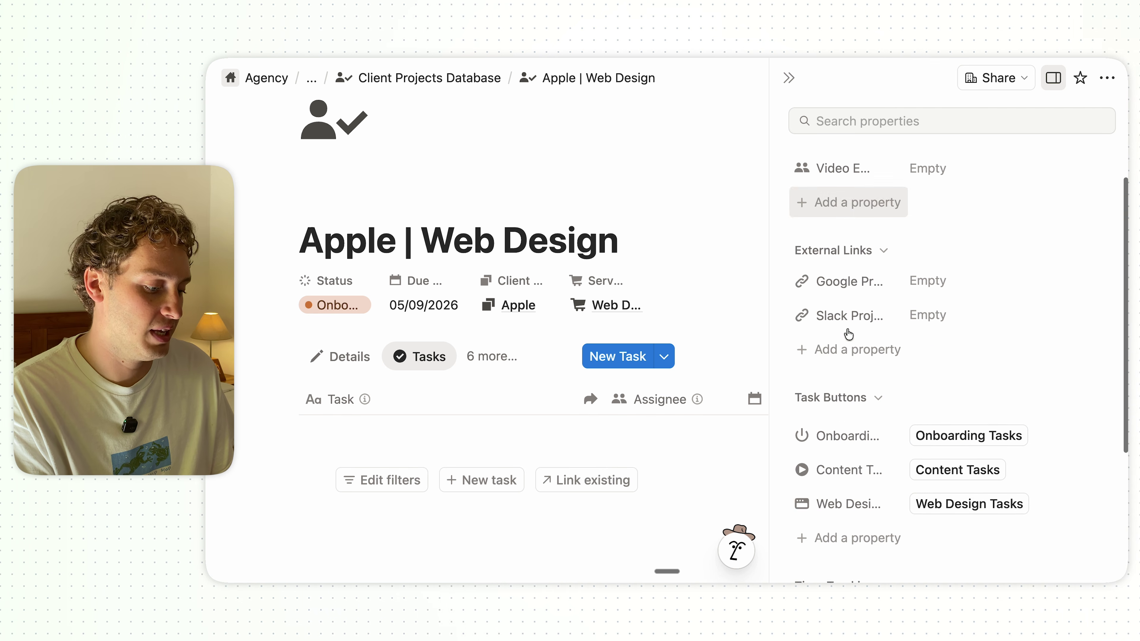
{"action": "left_click", "coordinate": [970, 362]}
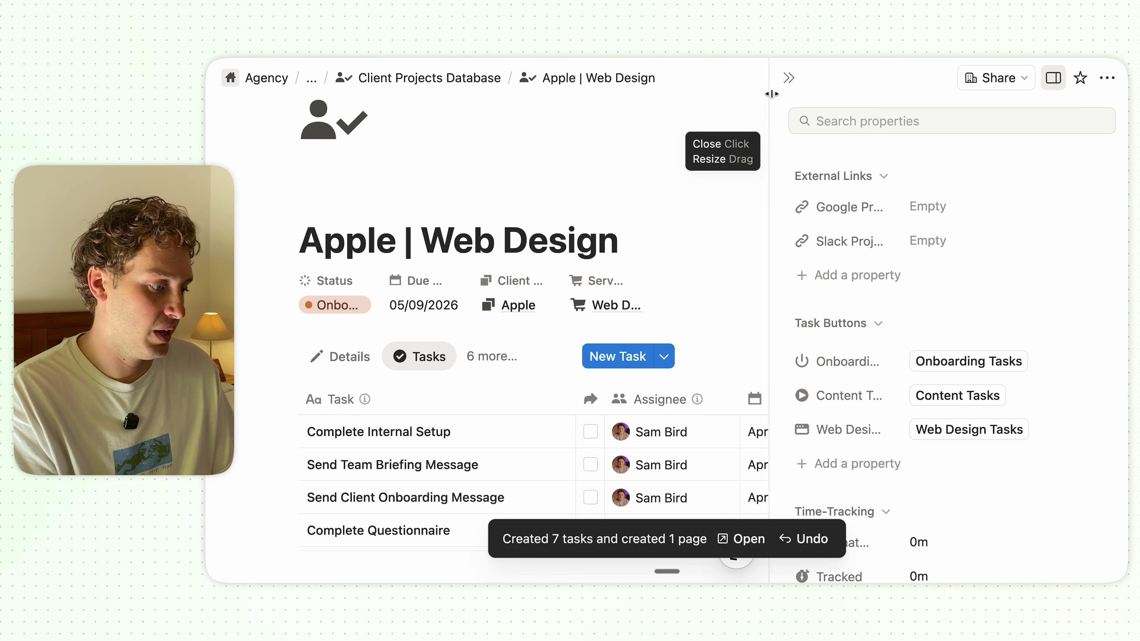
{"action": "left_click", "coordinate": [788, 77]}
Examine the project's onboarding task list, including the assignees, due dates and which tasks are shared with the client
{"action": "scroll", "coordinate": [714, 213], "scroll_direction": "down", "scroll_amount": 3}
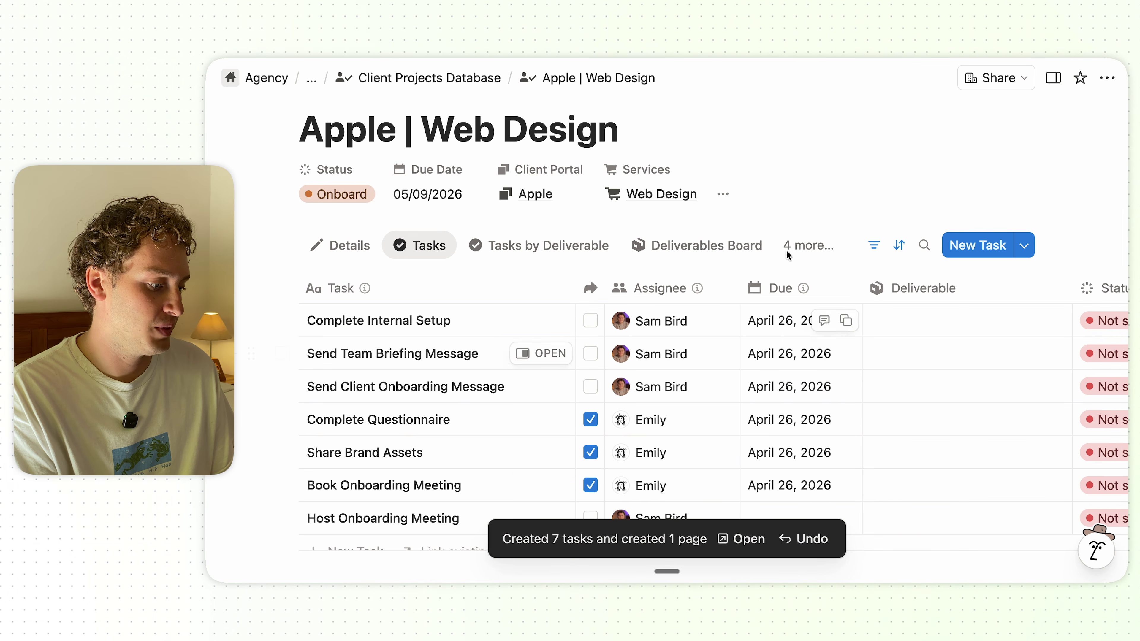
{"action": "scroll", "coordinate": [762, 201], "scroll_direction": "down", "scroll_amount": 3}
{"action": "scroll", "coordinate": [762, 200], "scroll_direction": "up", "scroll_amount": 1}
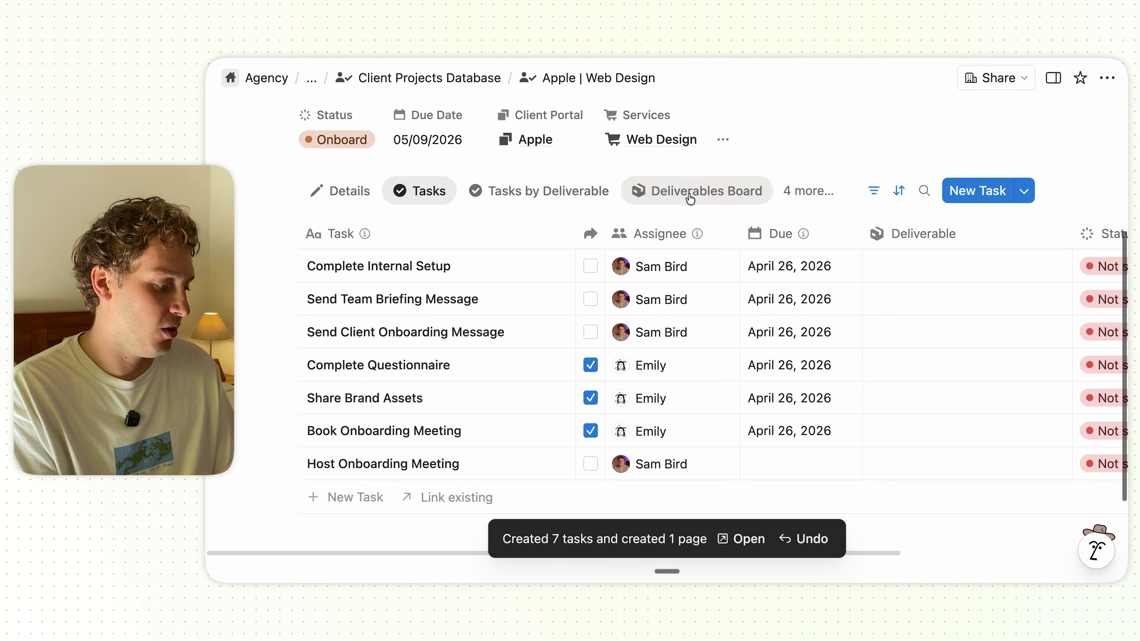
{"action": "mouse_move", "coordinate": [679, 296]}
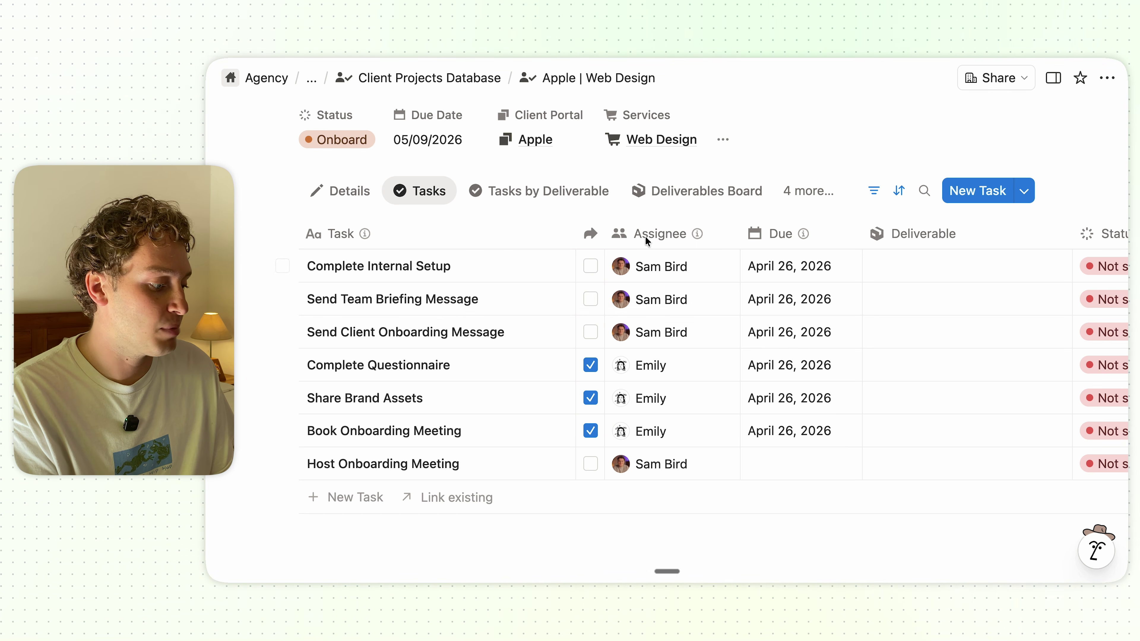
{"action": "mouse_move", "coordinate": [641, 328]}
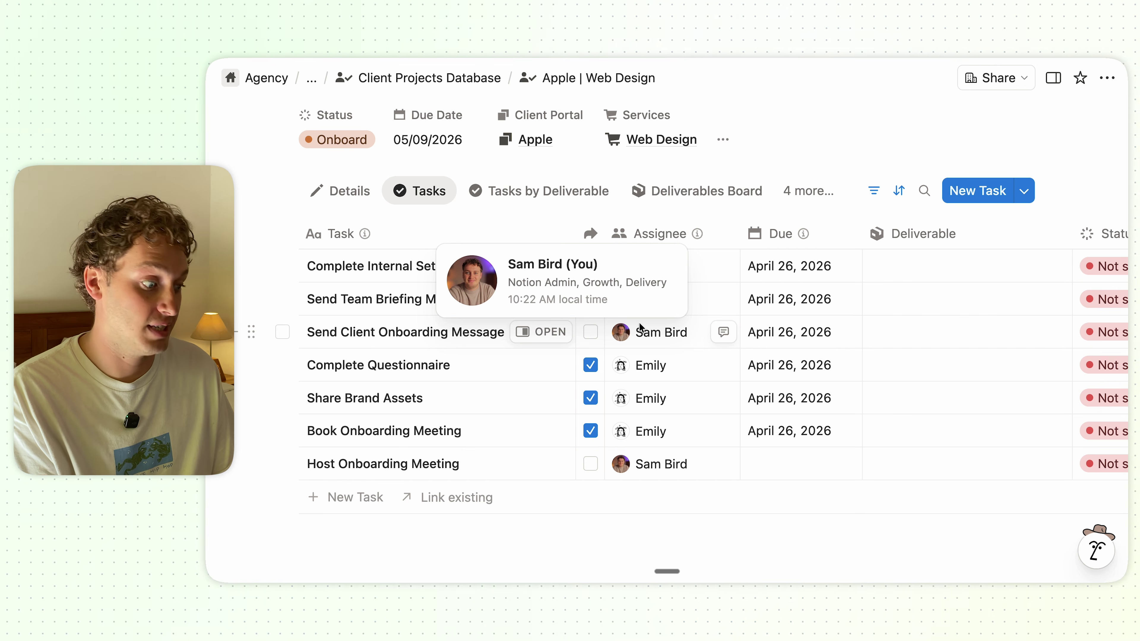
{"action": "scroll", "coordinate": [763, 229], "scroll_direction": "down", "scroll_amount": 1}
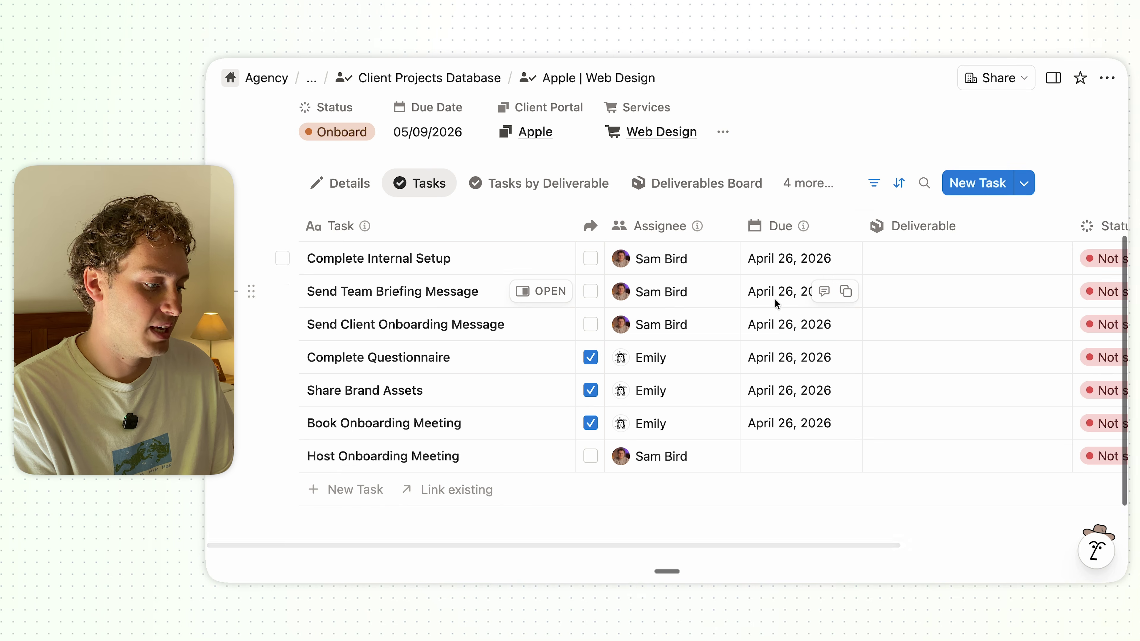
{"action": "scroll", "coordinate": [781, 292], "scroll_direction": "up", "scroll_amount": 3}
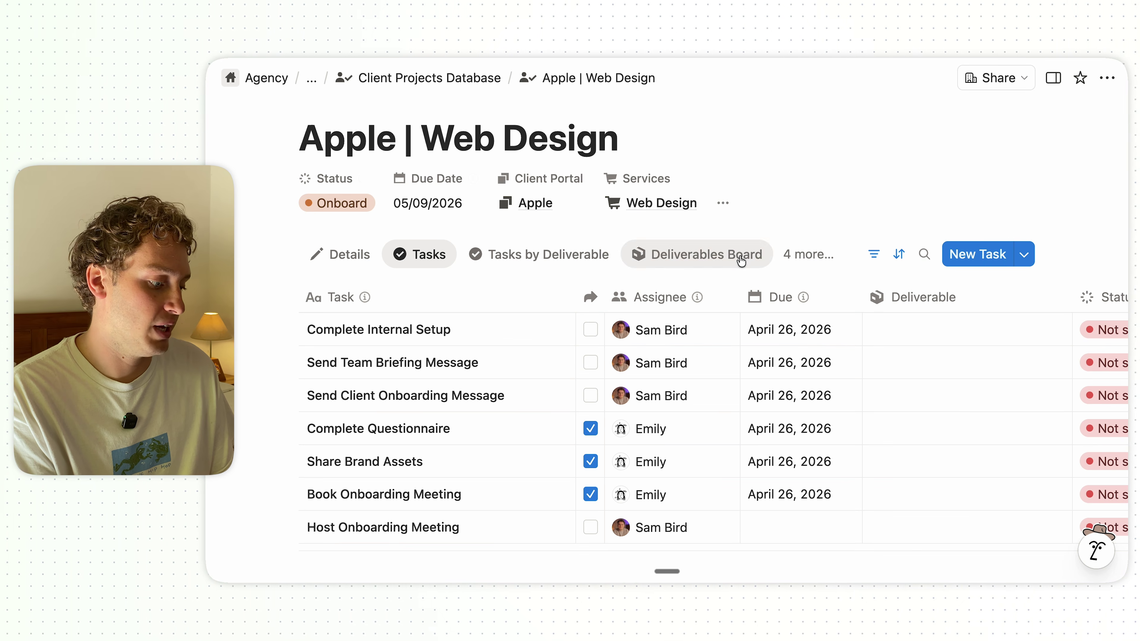
{"action": "scroll", "coordinate": [808, 209], "scroll_direction": "down", "scroll_amount": 1}
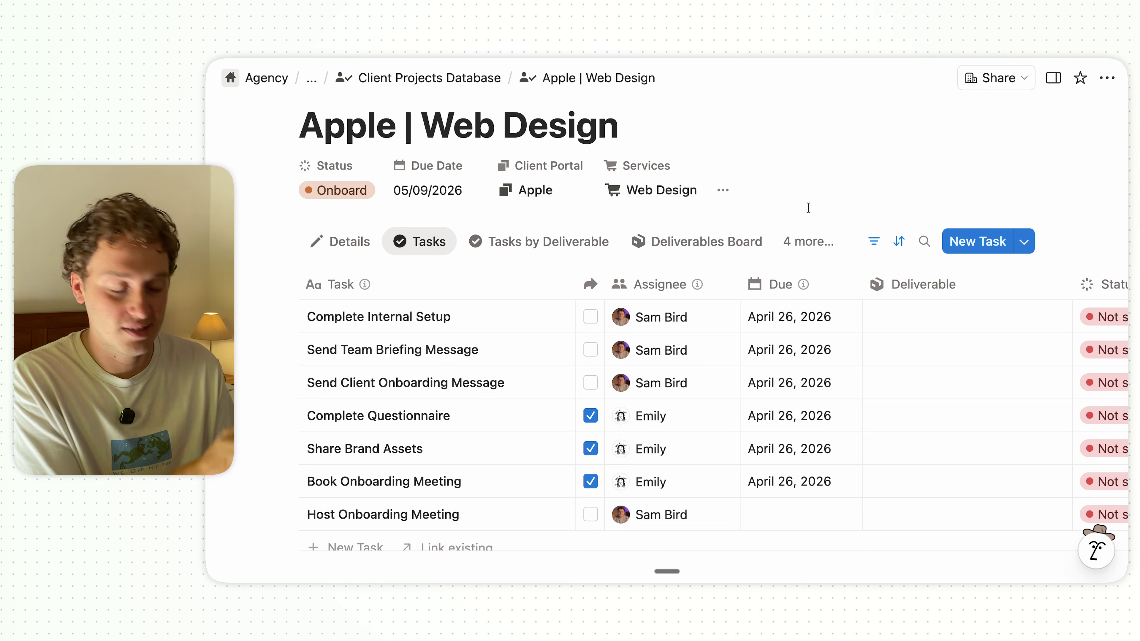
{"action": "scroll", "coordinate": [726, 310], "scroll_direction": "down", "scroll_amount": 3}
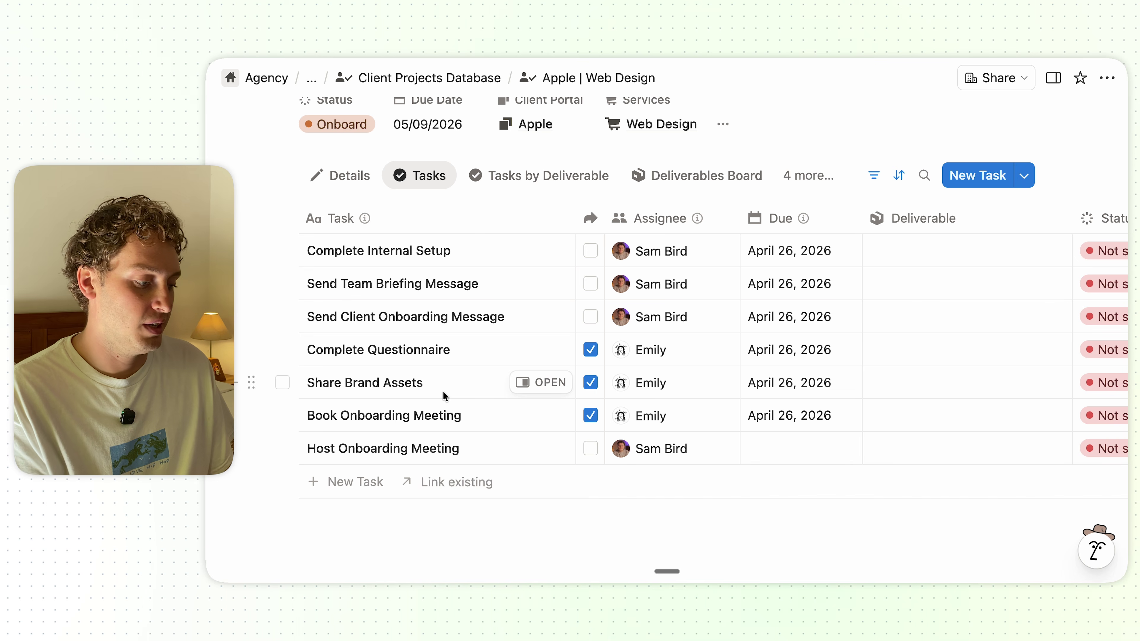
{"action": "scroll", "coordinate": [480, 388], "scroll_direction": "up", "scroll_amount": 2}
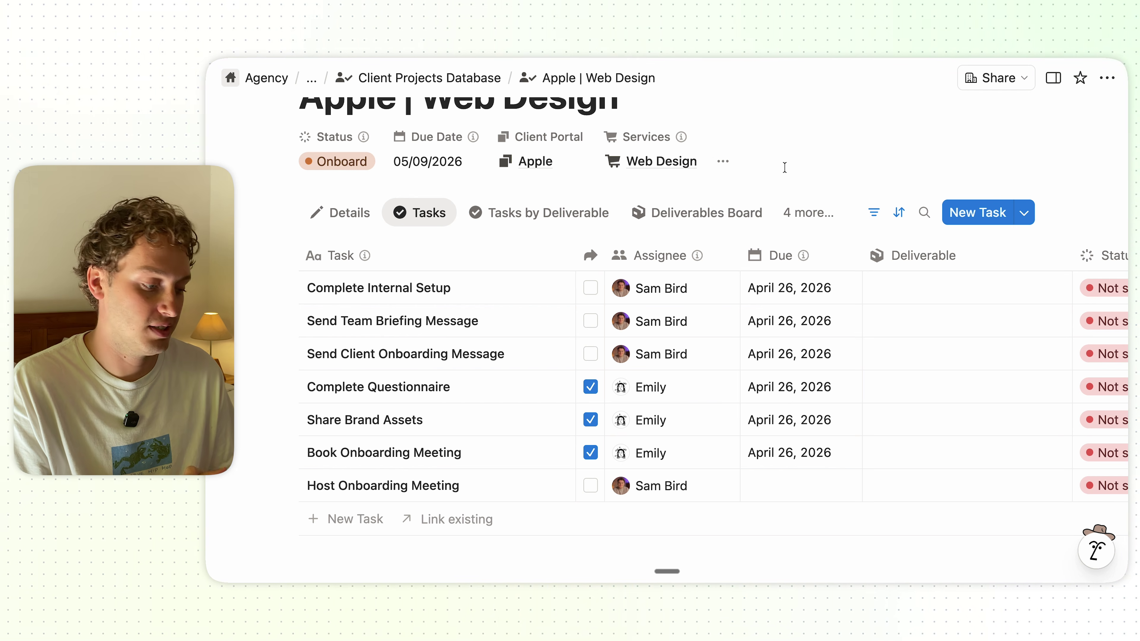
{"action": "scroll", "coordinate": [785, 167], "scroll_direction": "down", "scroll_amount": 2}
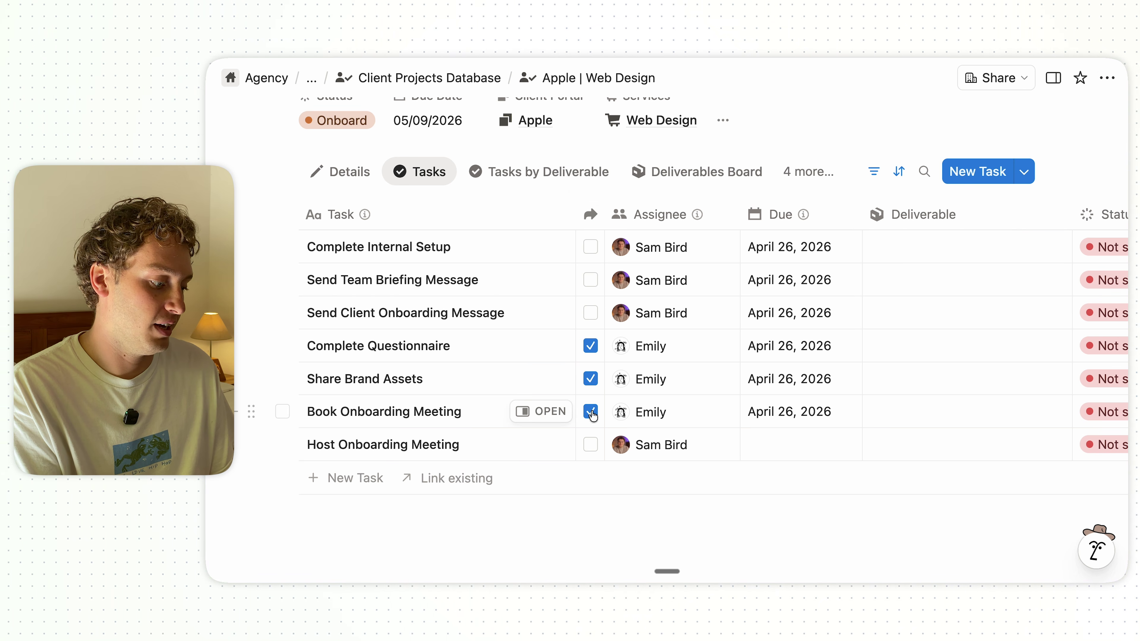
{"action": "scroll", "coordinate": [651, 337], "scroll_direction": "down", "scroll_amount": 1}
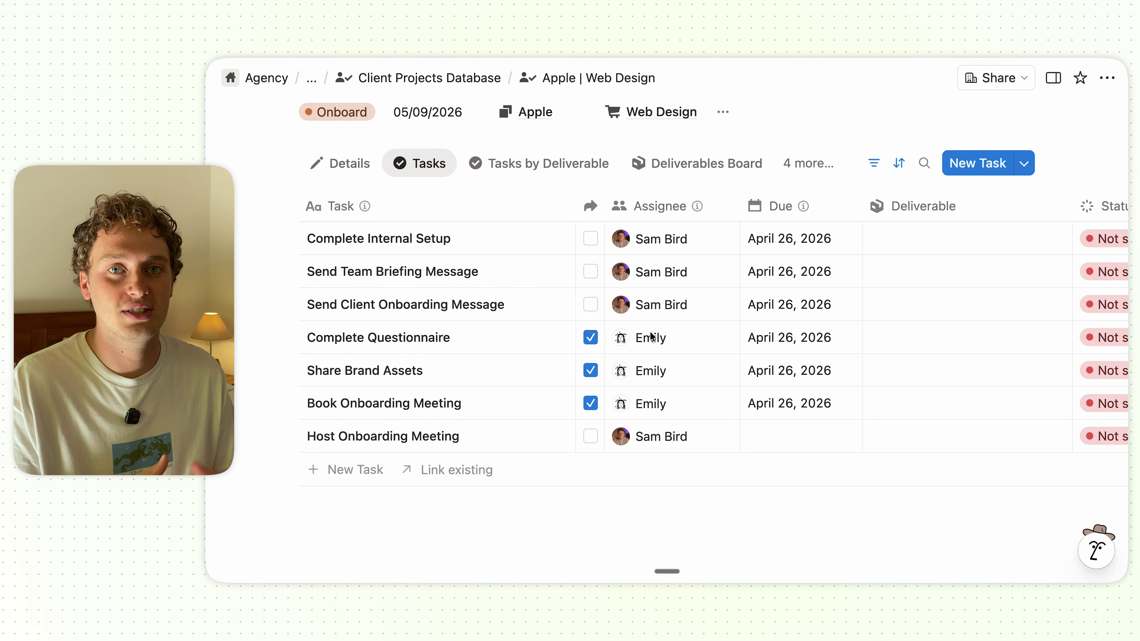
{"action": "scroll", "coordinate": [680, 331], "scroll_direction": "up", "scroll_amount": 1}
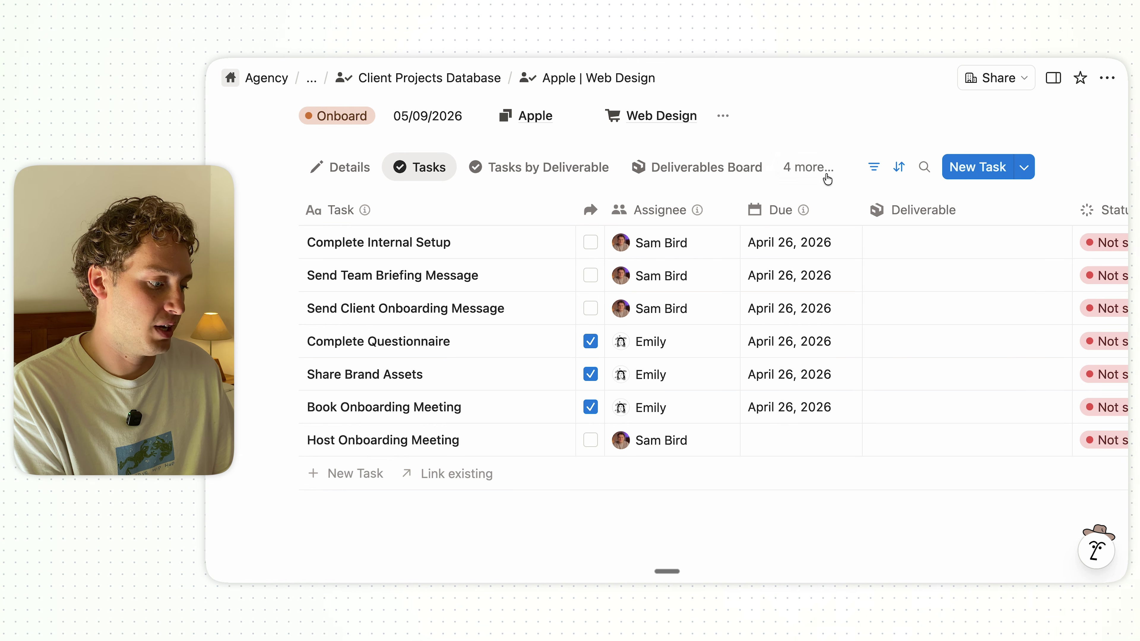
Delete the first of the duplicate Apple | Web Design Onboarding Questionnaire entries from the project's Docs view
{"action": "left_click", "coordinate": [809, 168]}
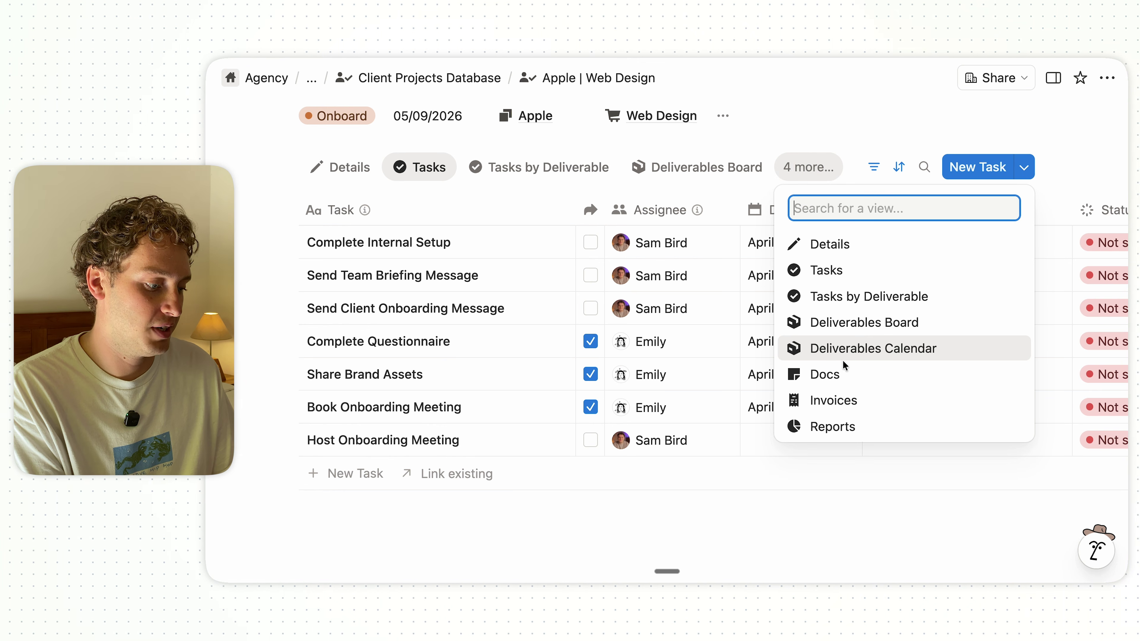
{"action": "left_click", "coordinate": [828, 375]}
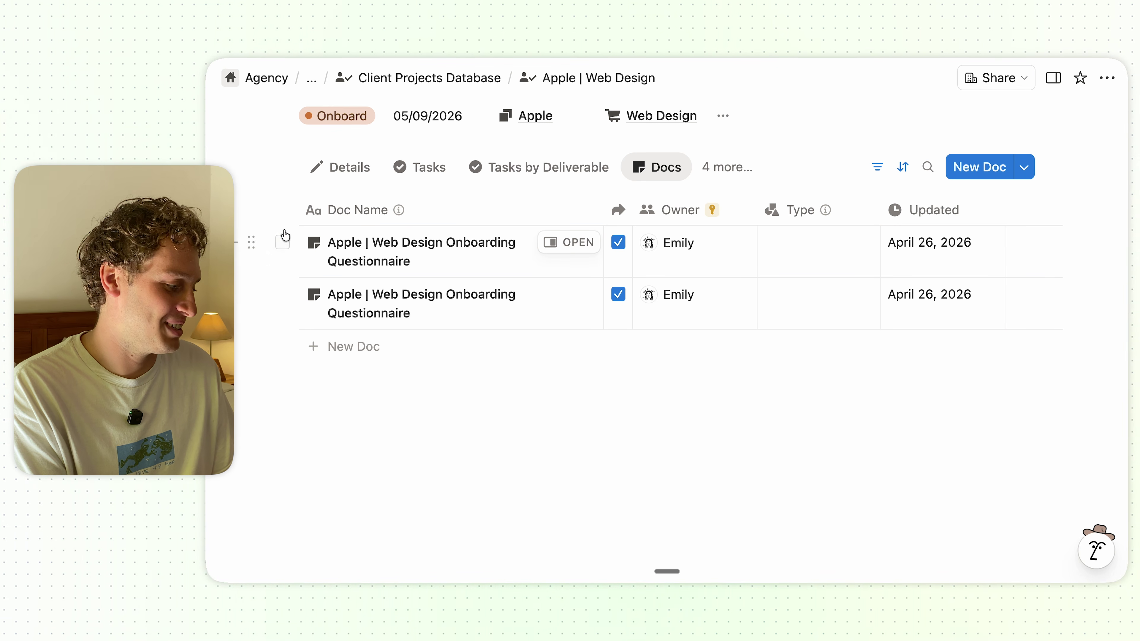
{"action": "left_click", "coordinate": [283, 242]}
{"action": "left_click", "coordinate": [478, 155]}
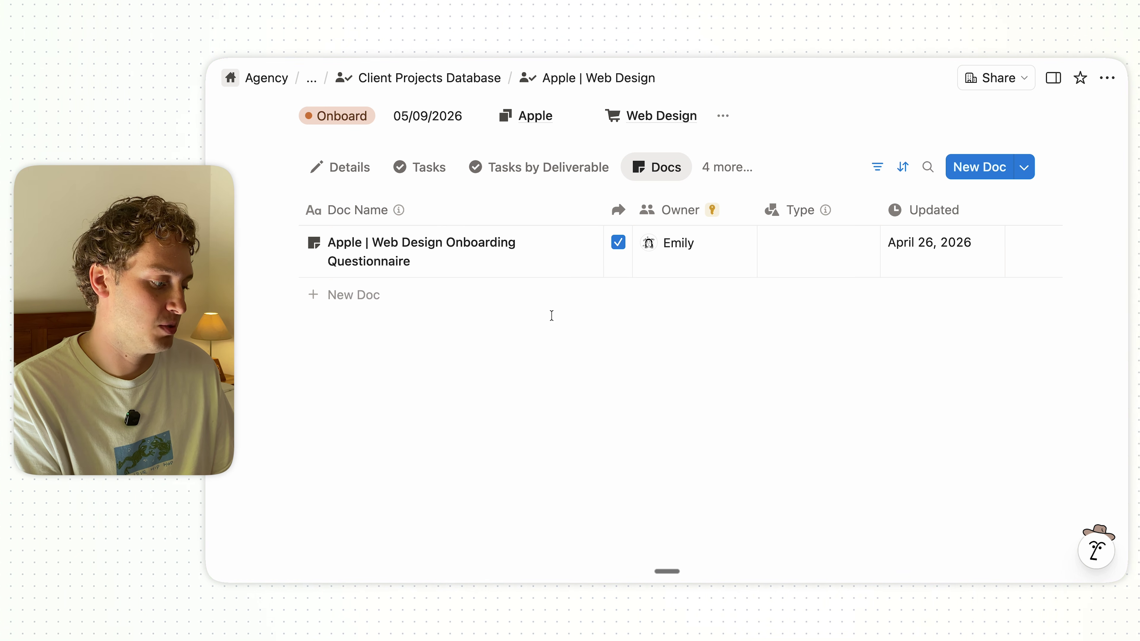
Return to the project's Tasks view to look over the onboarding tasks again
{"action": "scroll", "coordinate": [550, 326], "scroll_direction": "up", "scroll_amount": 2}
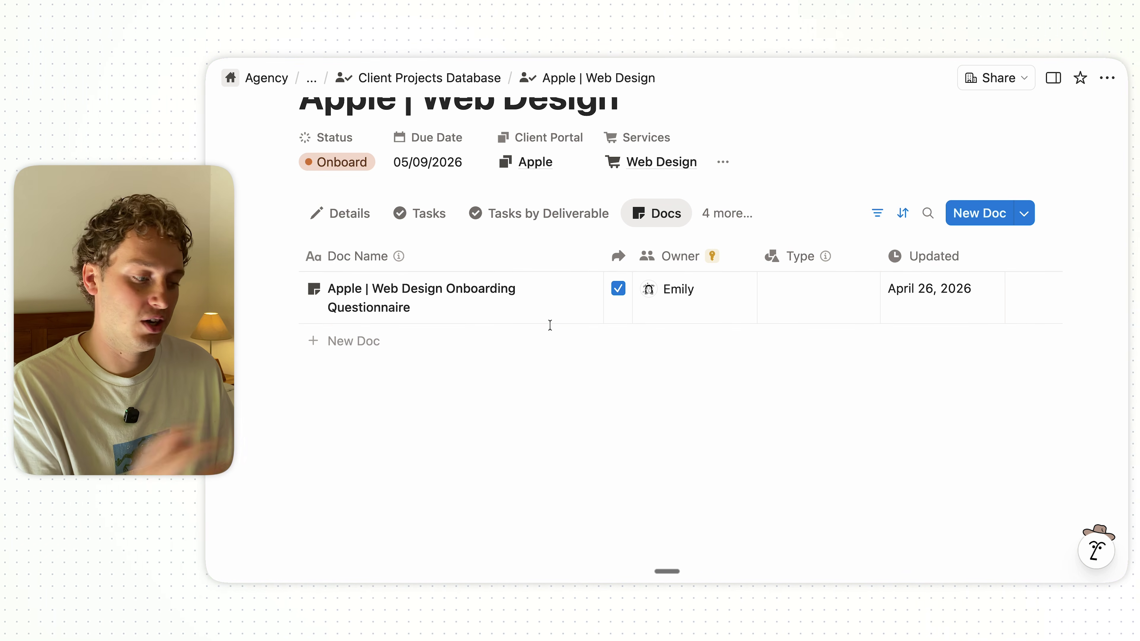
{"action": "left_click", "coordinate": [426, 212]}
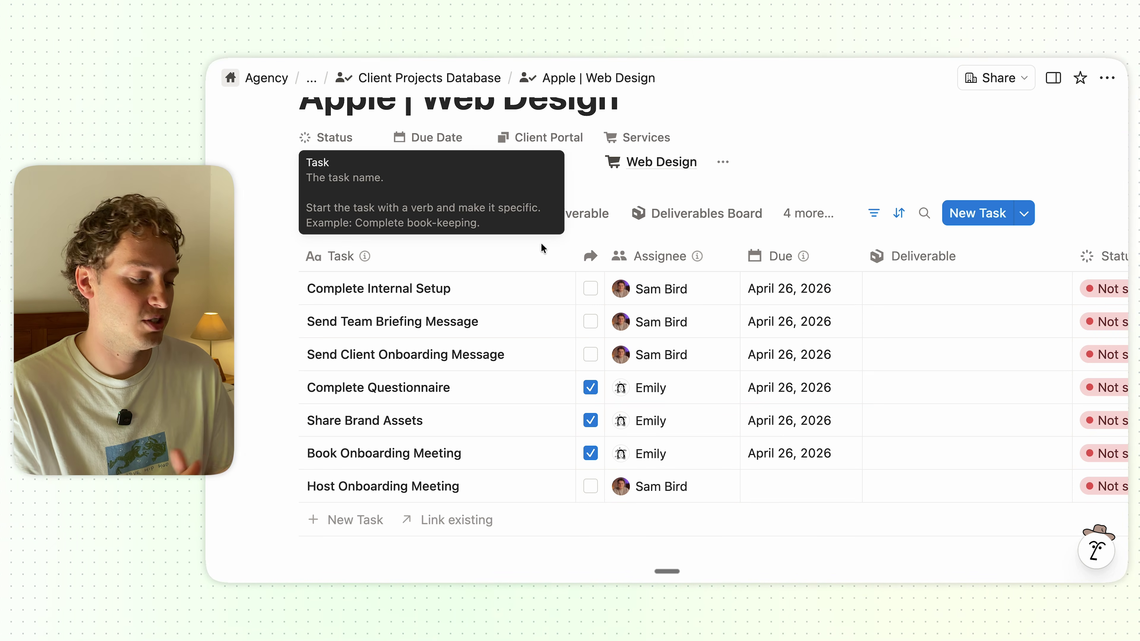
{"action": "scroll", "coordinate": [790, 190], "scroll_direction": "up", "scroll_amount": 2}
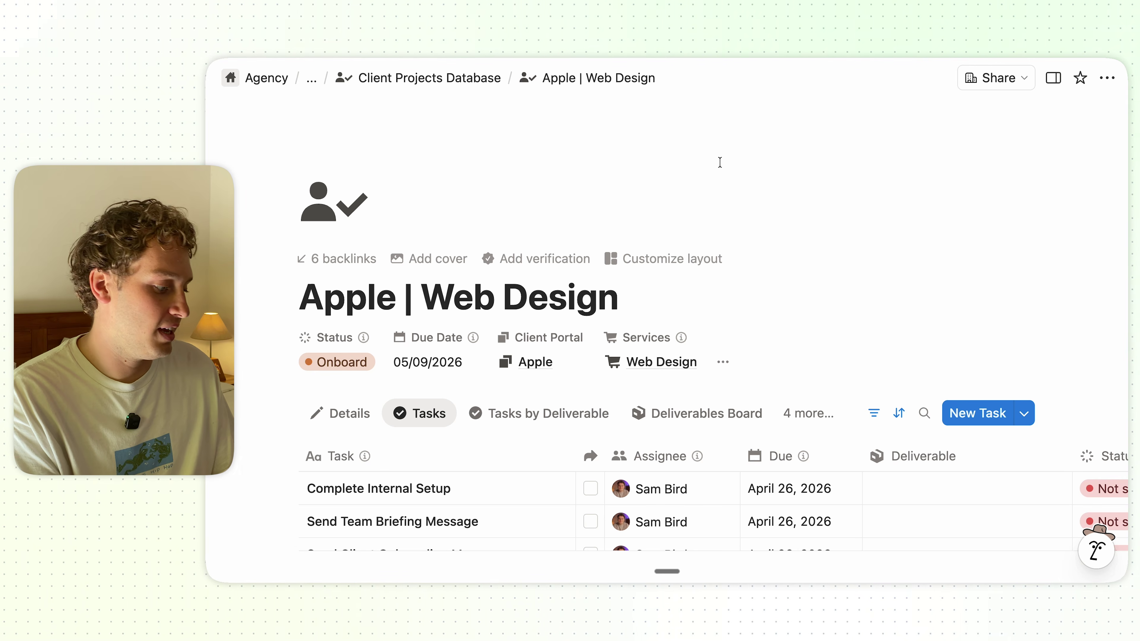
Open the Apple client portal linked to the project as a full page
{"action": "scroll", "coordinate": [718, 161], "scroll_direction": "down", "scroll_amount": 2}
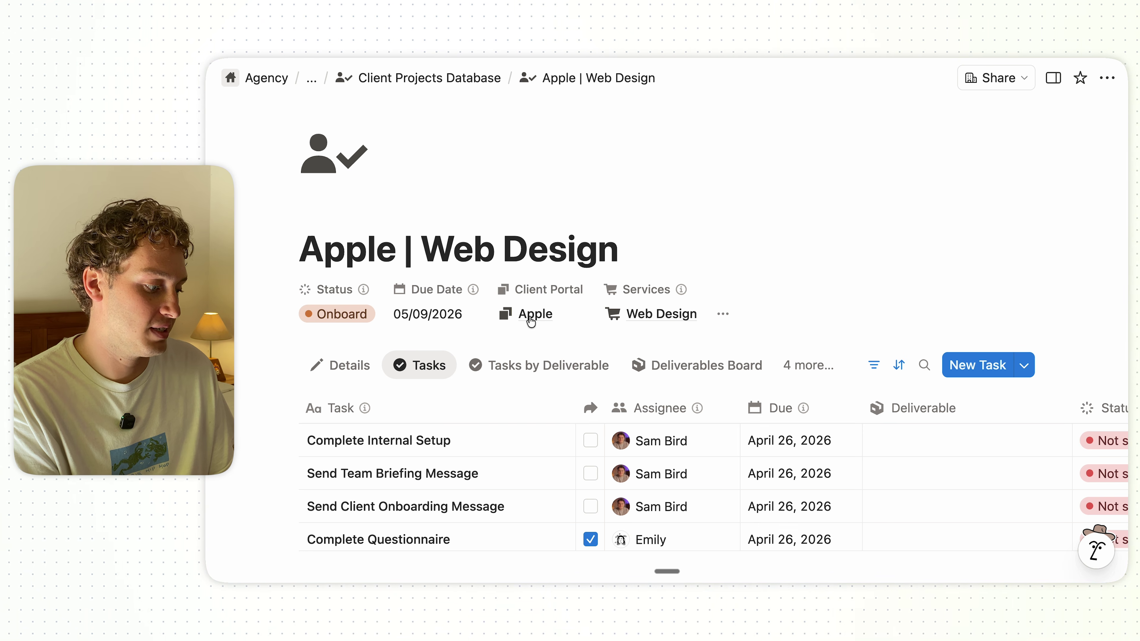
{"action": "left_click", "coordinate": [531, 320]}
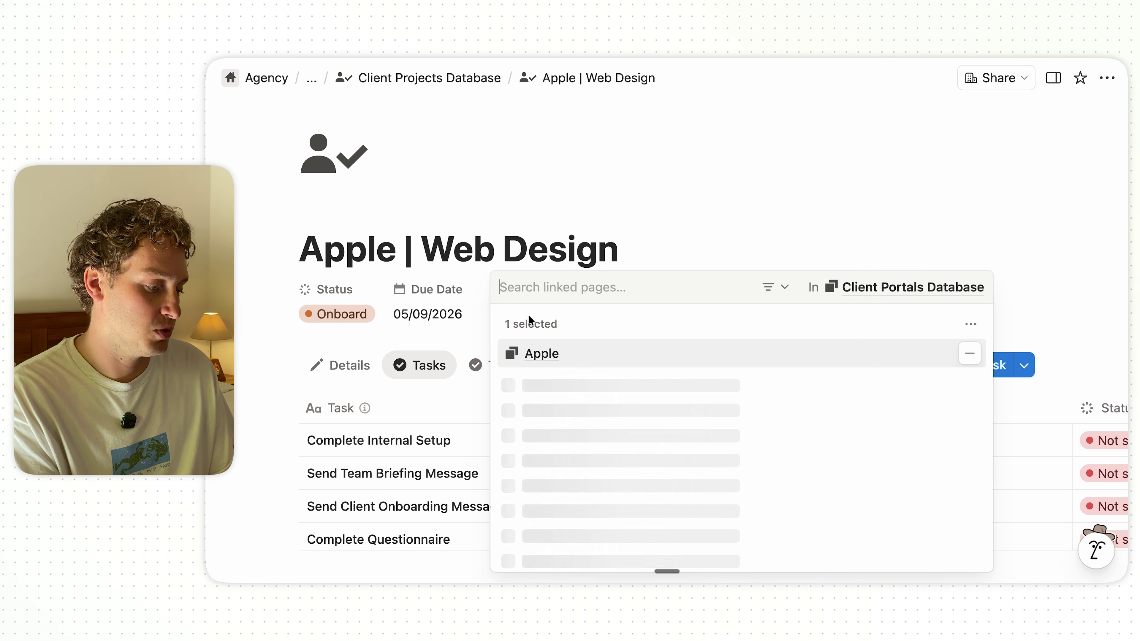
{"action": "left_click", "coordinate": [543, 383]}
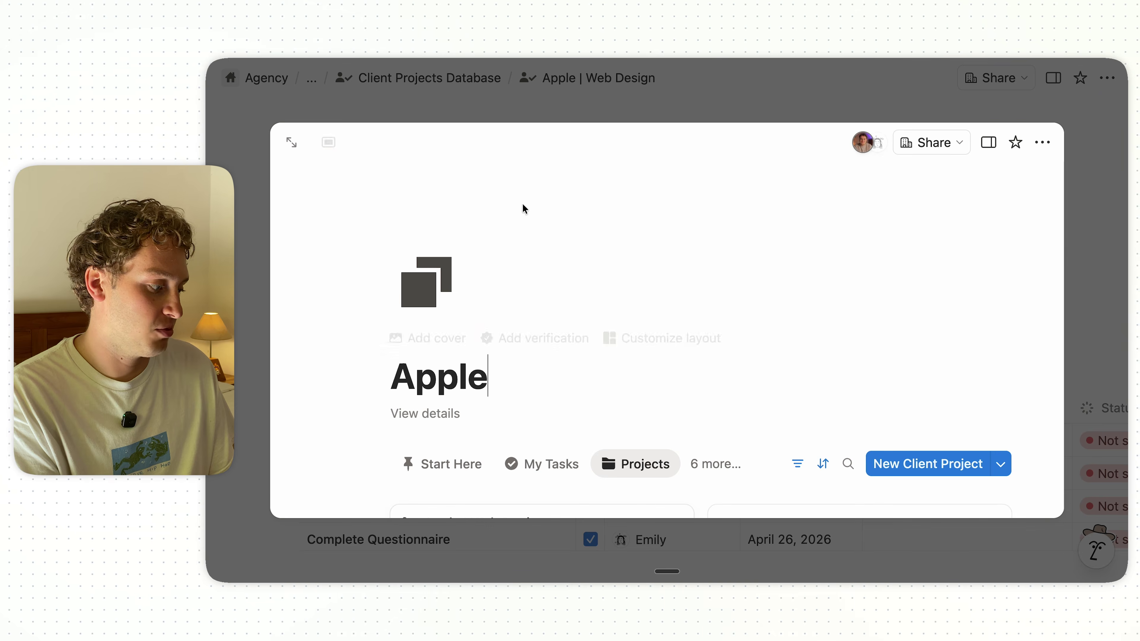
{"action": "left_click", "coordinate": [292, 144]}
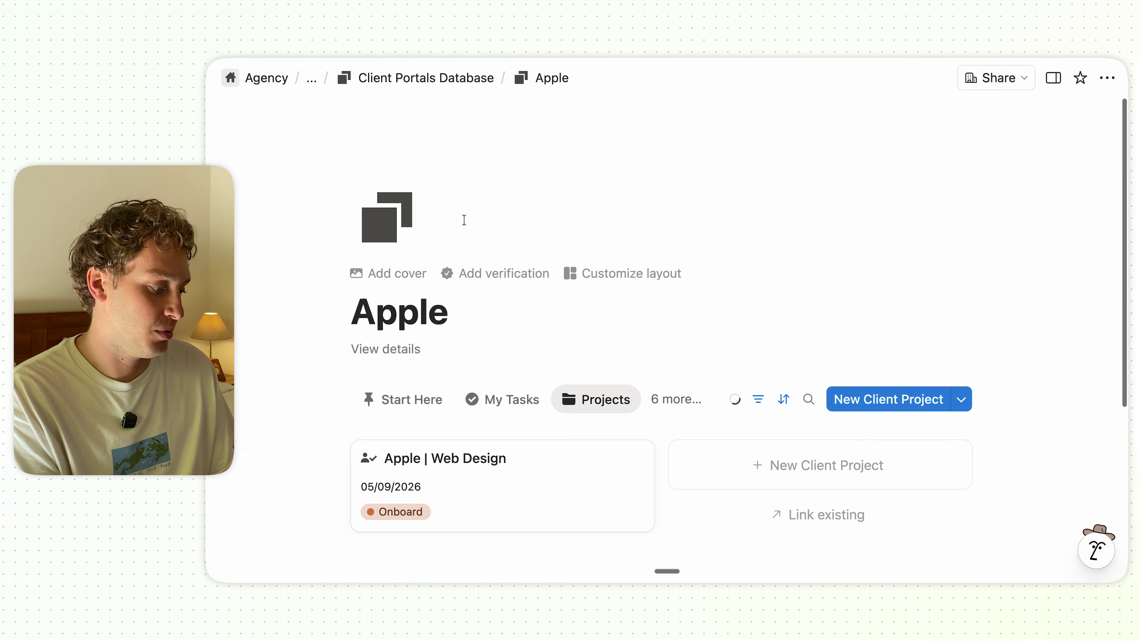
Show the portal's Start Here view and check who has access to the page
{"action": "left_click", "coordinate": [412, 341]}
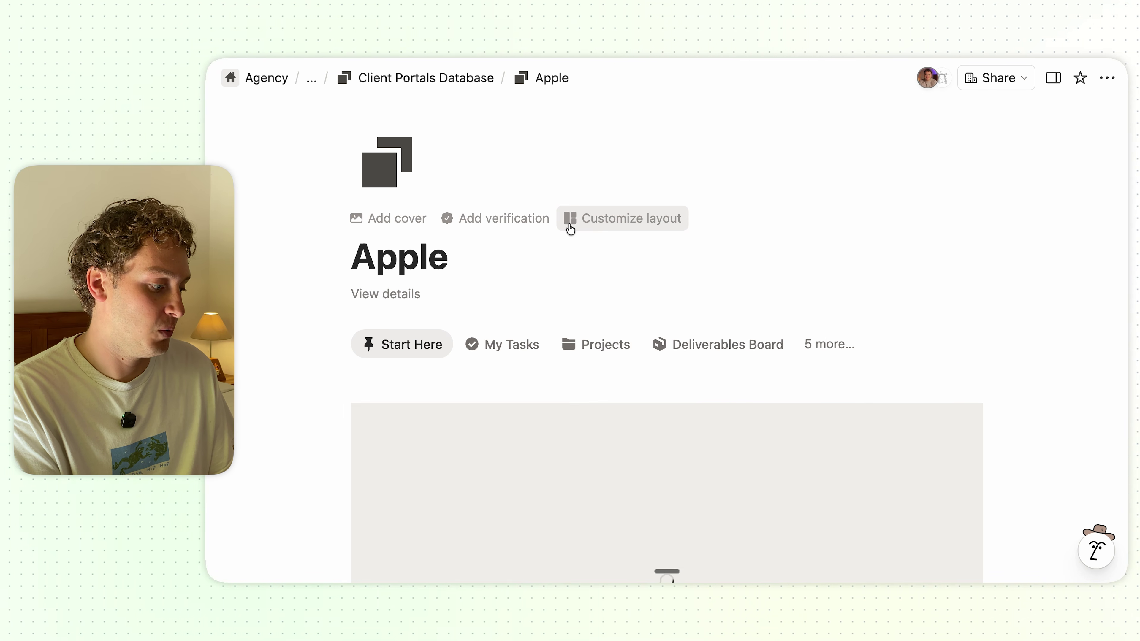
{"action": "left_click", "coordinate": [1001, 80]}
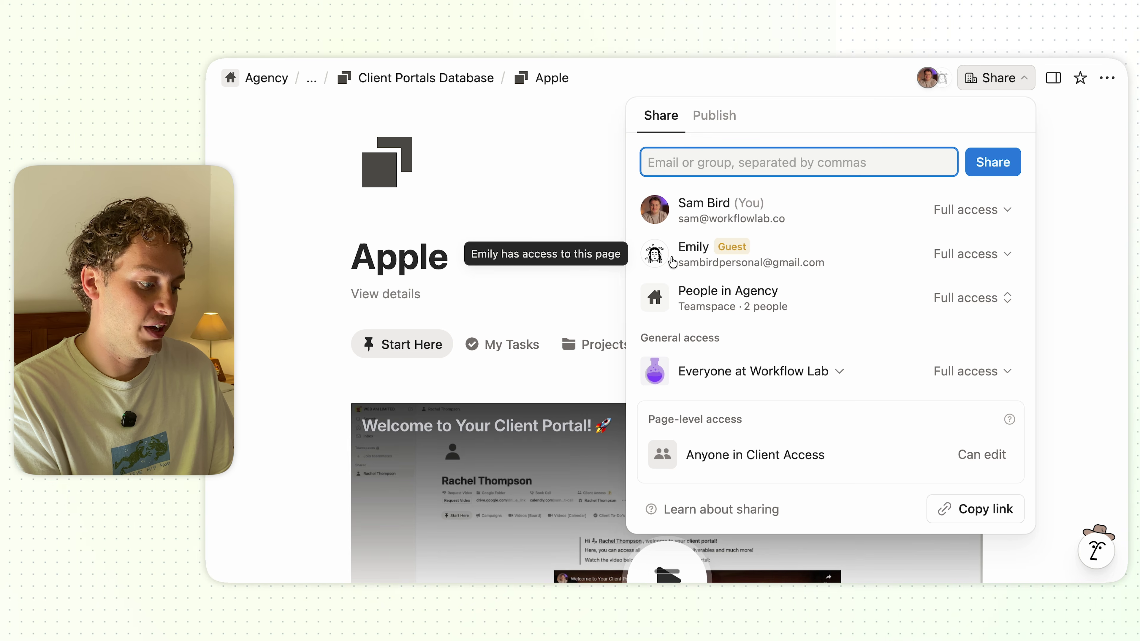
{"action": "left_click", "coordinate": [1064, 213]}
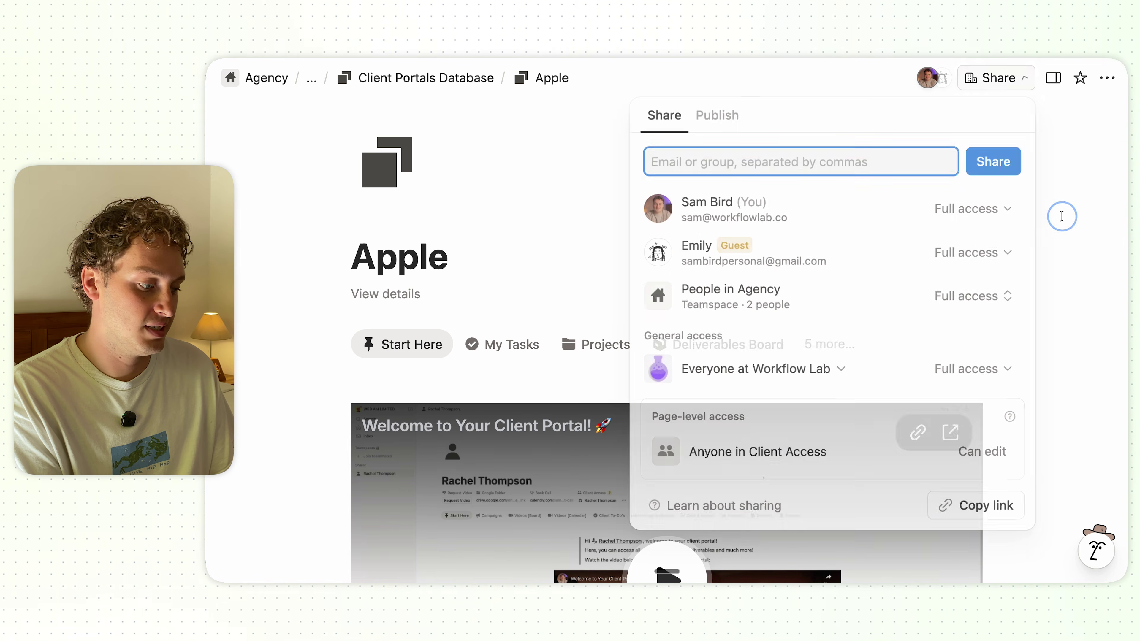
Show the Apple portal's page details to check who is assigned under Client Access, and close them again
{"action": "left_click", "coordinate": [389, 295]}
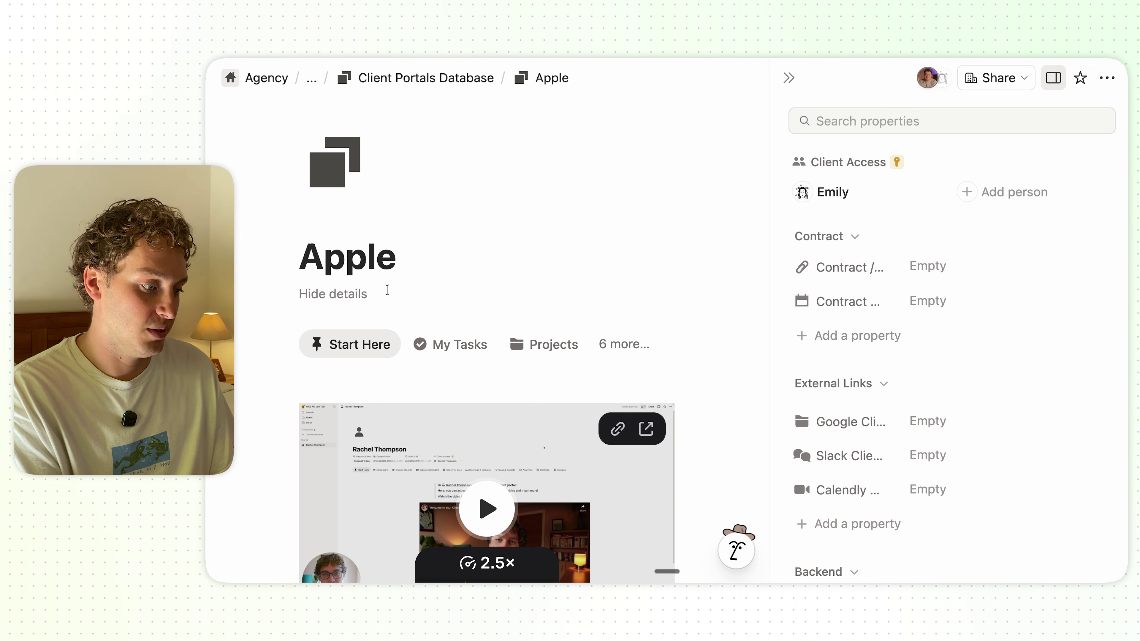
{"action": "mouse_move", "coordinate": [884, 206]}
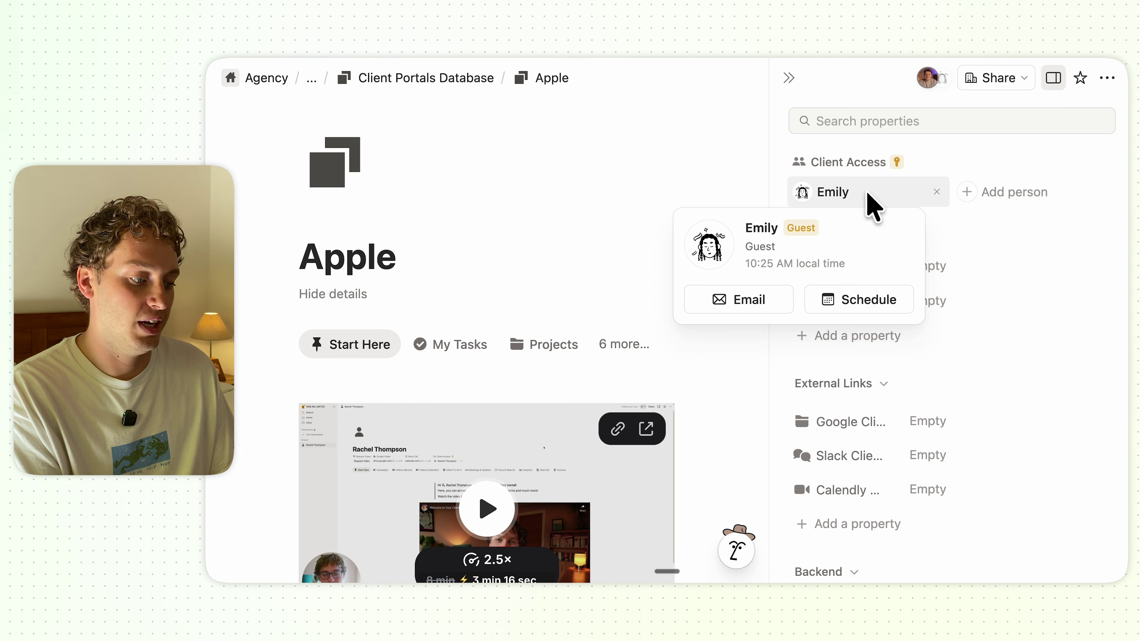
{"action": "left_click", "coordinate": [790, 79]}
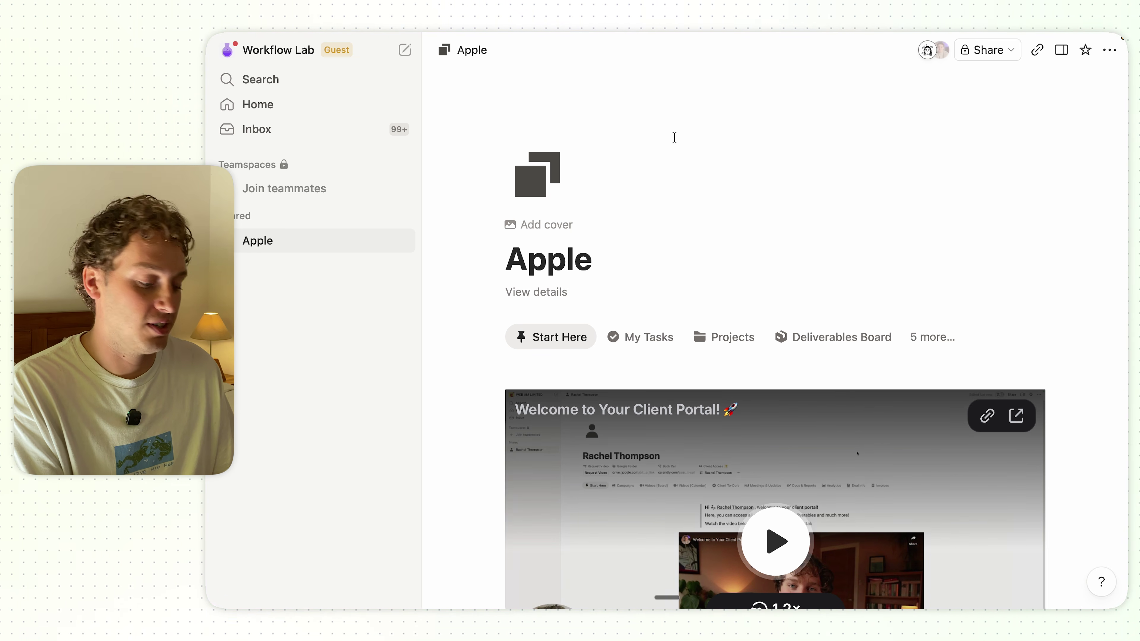
Look over the Start Here view in the guest's Apple portal and examine the assignees, due dates and details in My Tasks
{"action": "scroll", "coordinate": [697, 160], "scroll_direction": "down", "scroll_amount": 5}
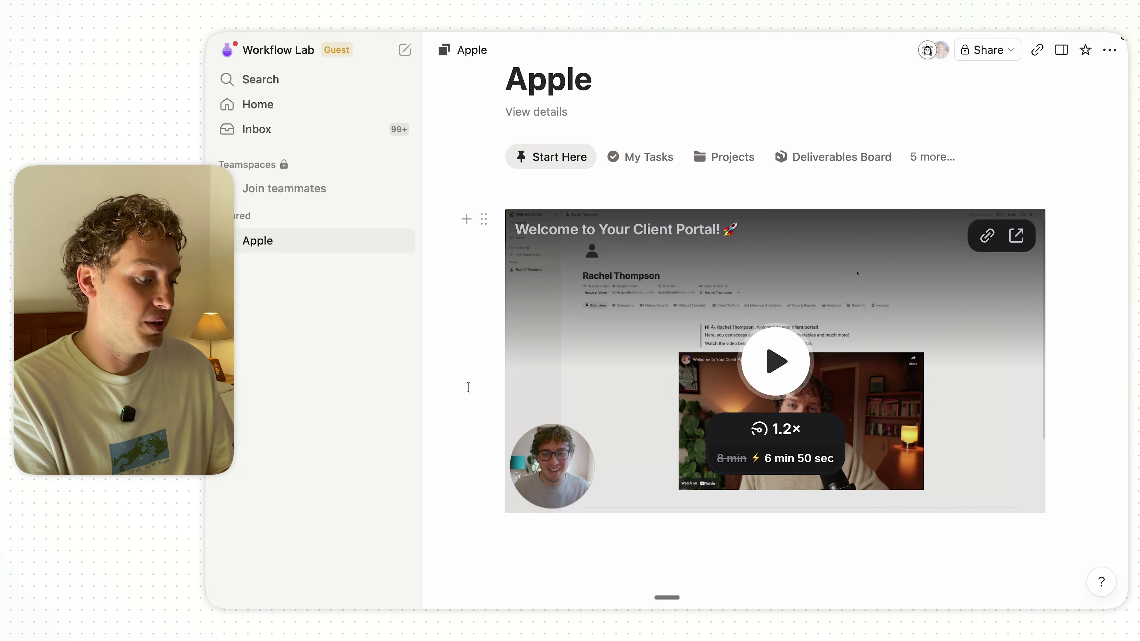
{"action": "scroll", "coordinate": [538, 348], "scroll_direction": "up", "scroll_amount": 3}
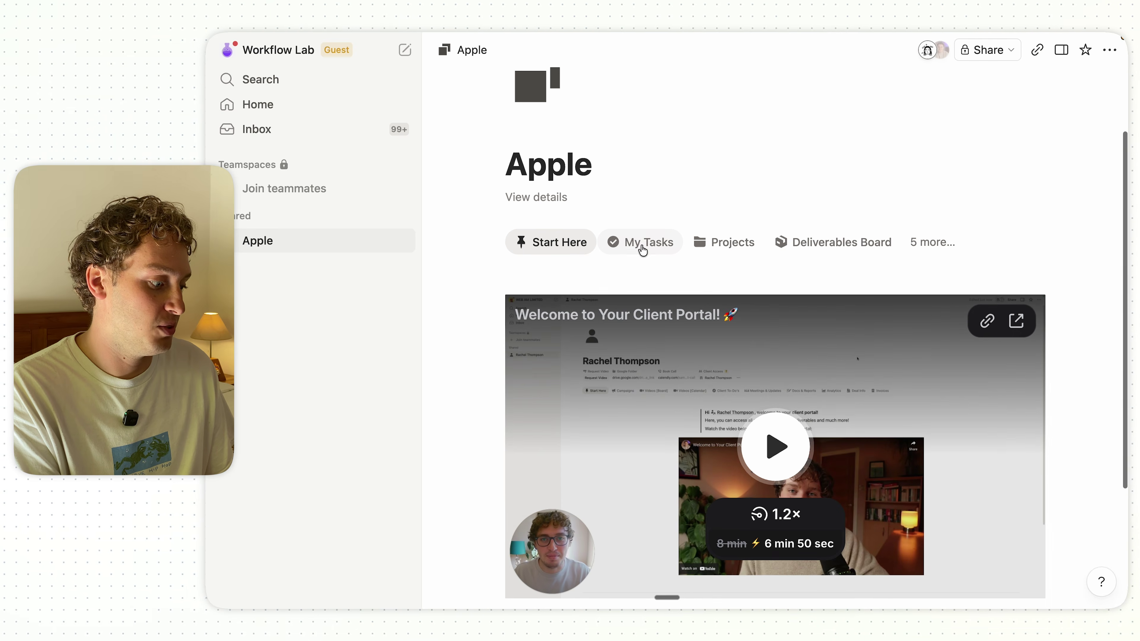
{"action": "left_click", "coordinate": [635, 245]}
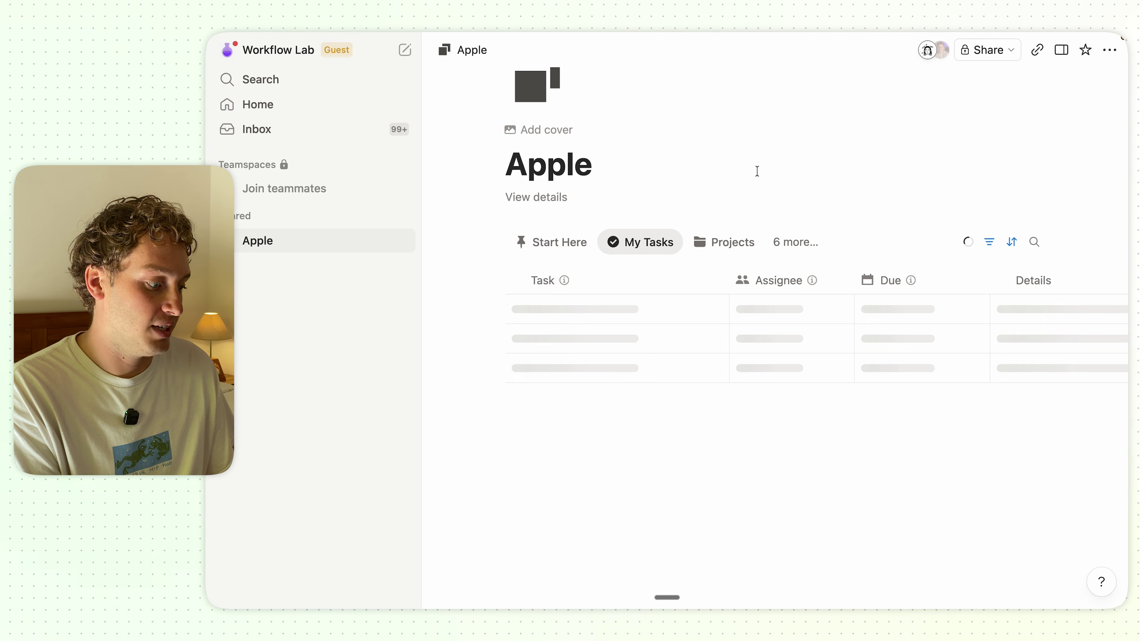
{"action": "scroll", "coordinate": [784, 362], "scroll_direction": "right", "scroll_amount": 2}
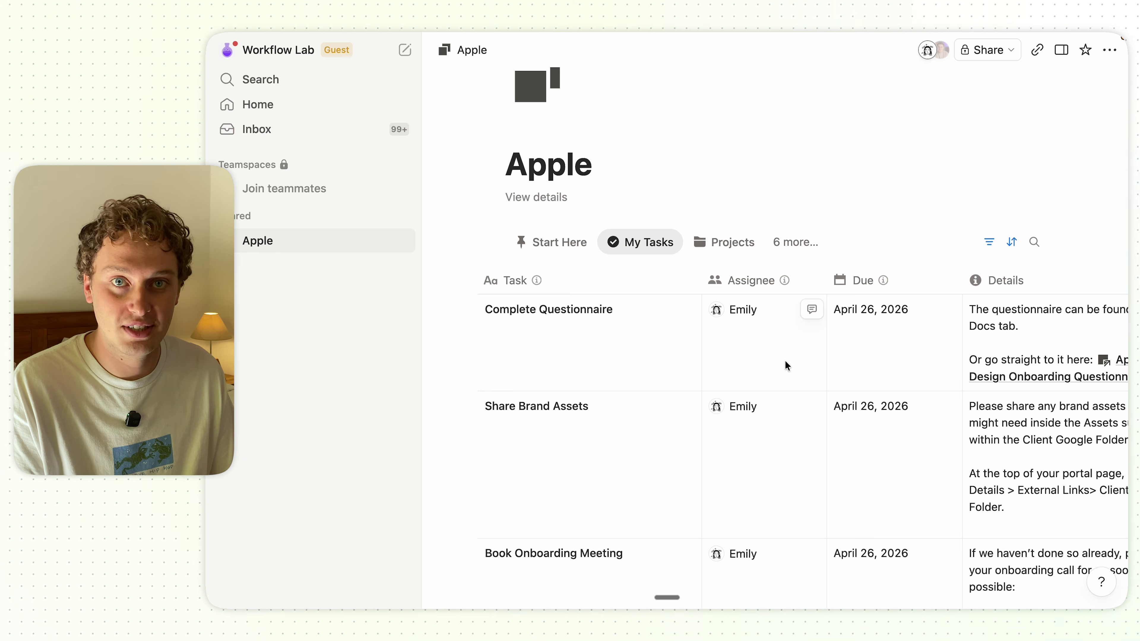
{"action": "scroll", "coordinate": [786, 365], "scroll_direction": "right", "scroll_amount": 6}
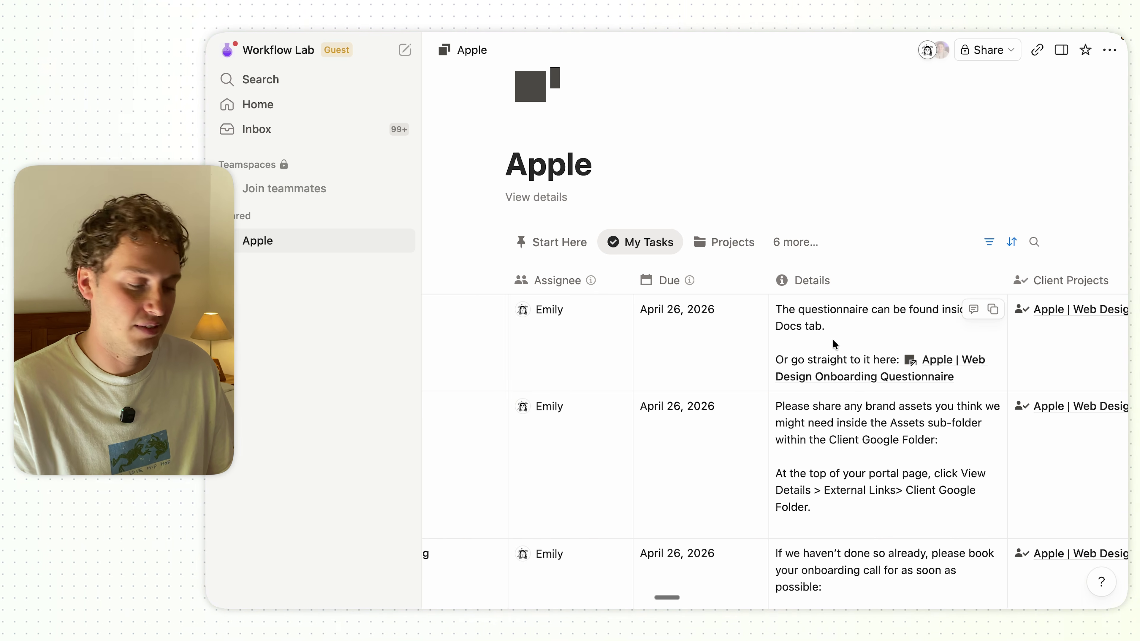
{"action": "scroll", "coordinate": [833, 342], "scroll_direction": "left", "scroll_amount": 7}
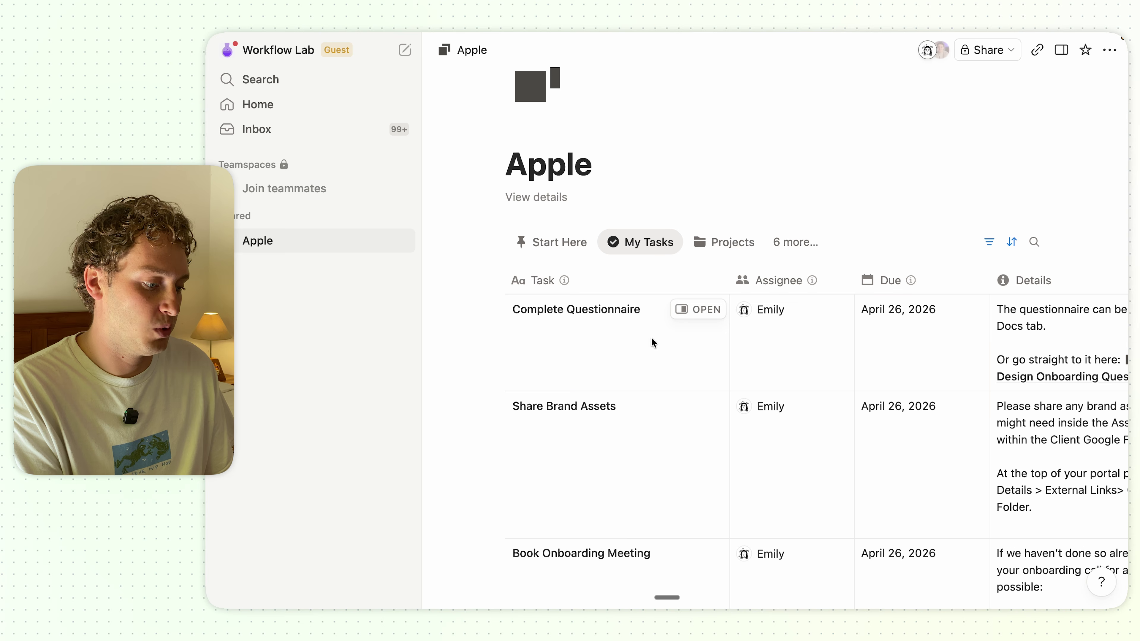
{"action": "scroll", "coordinate": [652, 338], "scroll_direction": "right", "scroll_amount": 3}
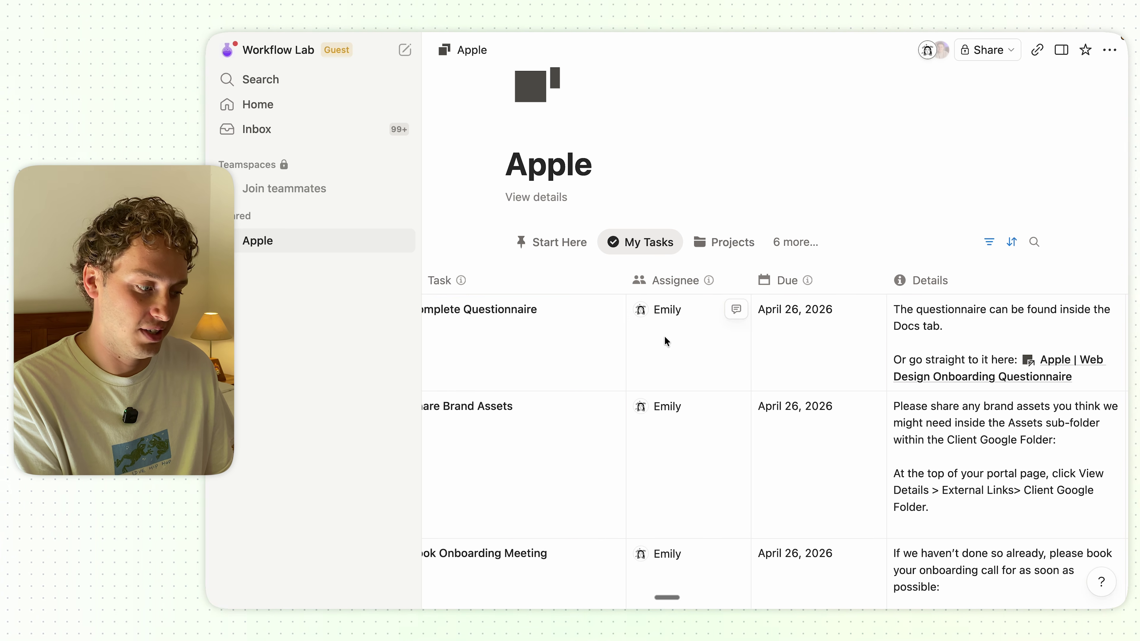
{"action": "scroll", "coordinate": [665, 336], "scroll_direction": "right", "scroll_amount": 2}
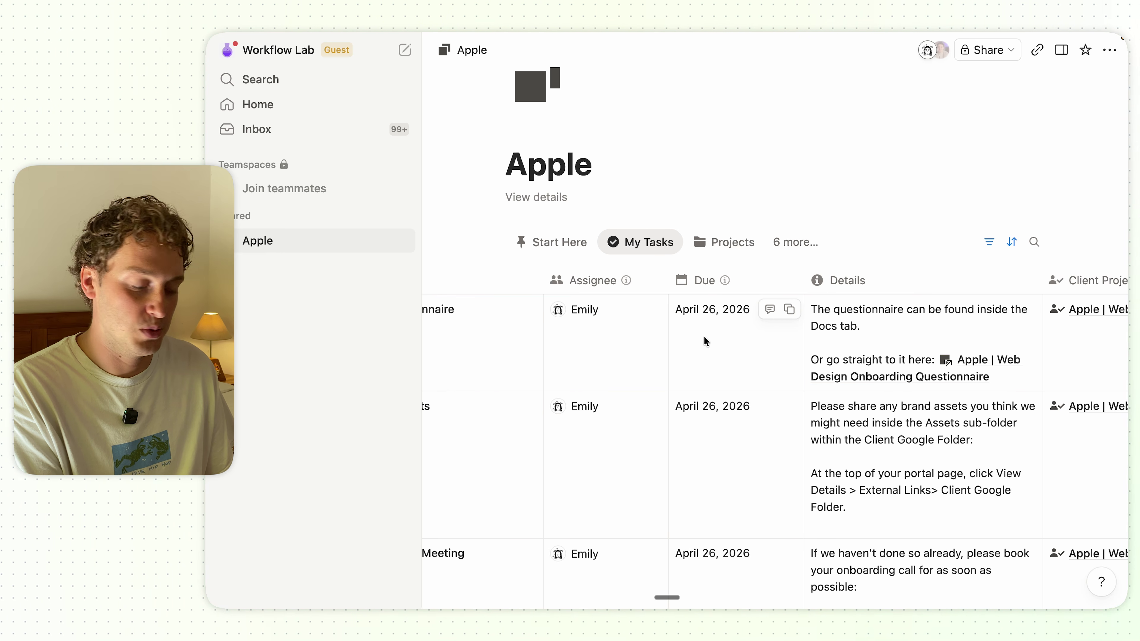
{"action": "scroll", "coordinate": [705, 342], "scroll_direction": "right", "scroll_amount": 3}
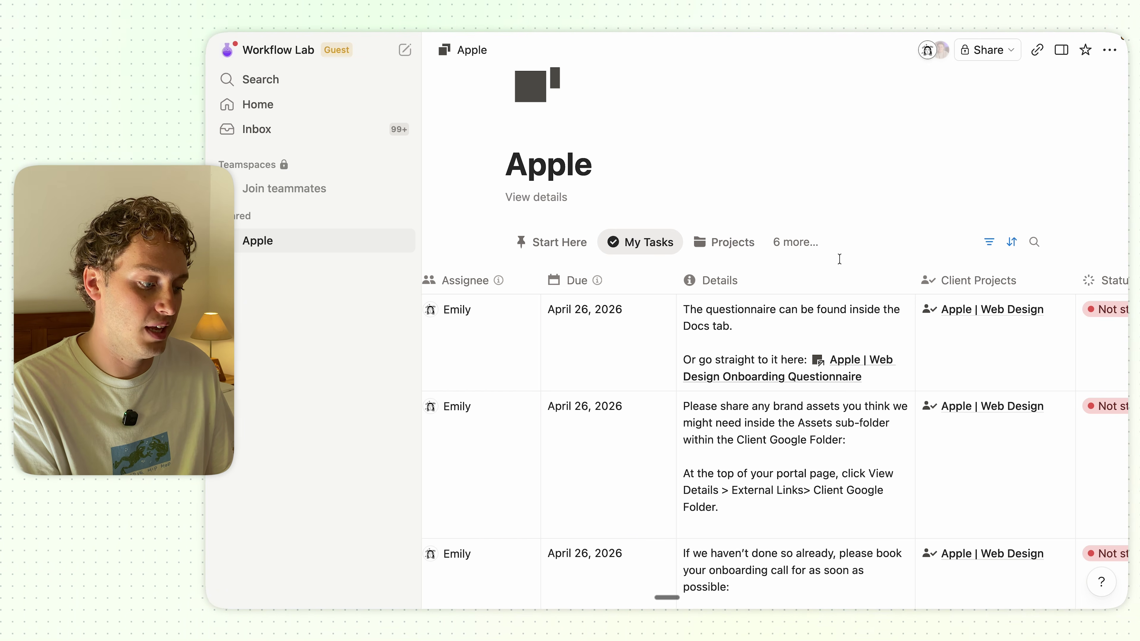
Switch the portal to its Docs view and open the Apple | Web Design Onboarding Questionnaire as a full page
{"action": "left_click", "coordinate": [797, 243]}
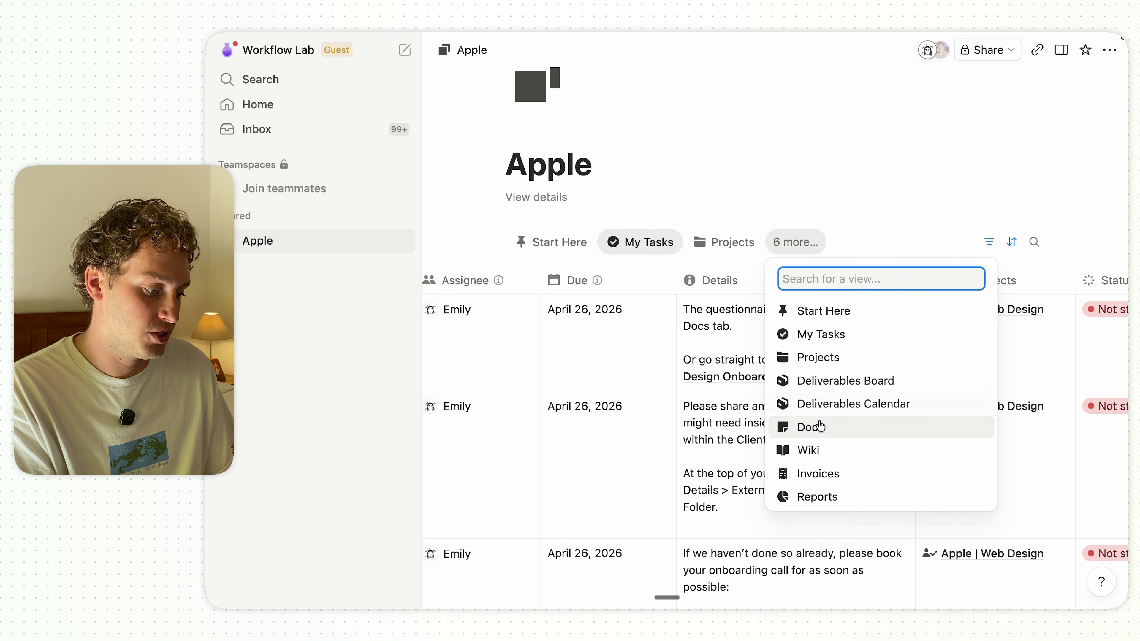
{"action": "left_click", "coordinate": [811, 427]}
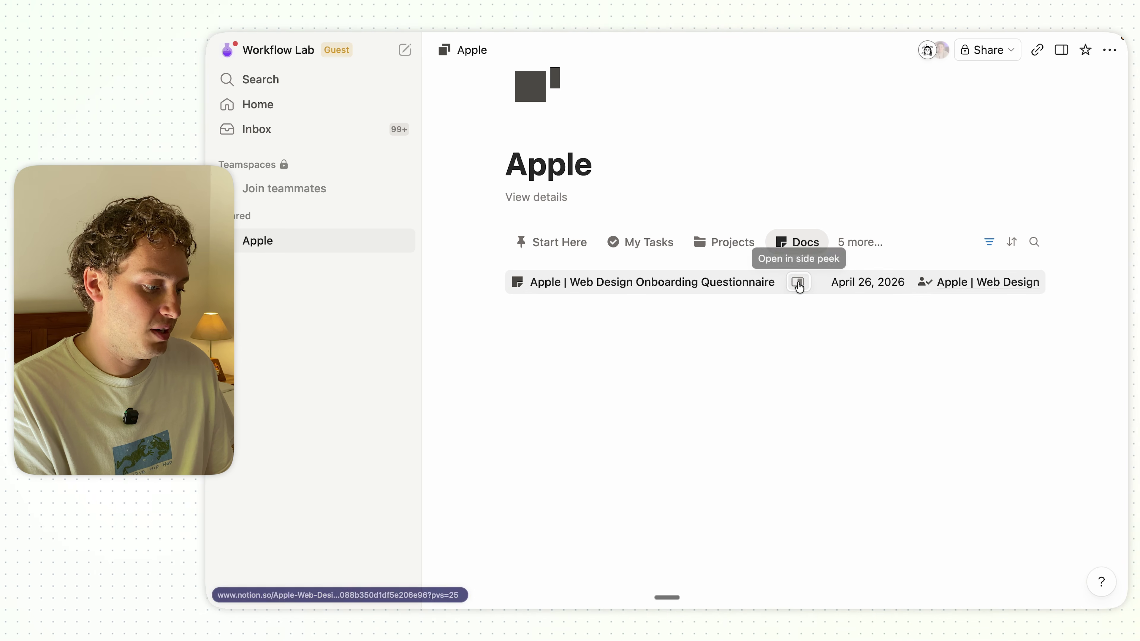
{"action": "left_click", "coordinate": [797, 283]}
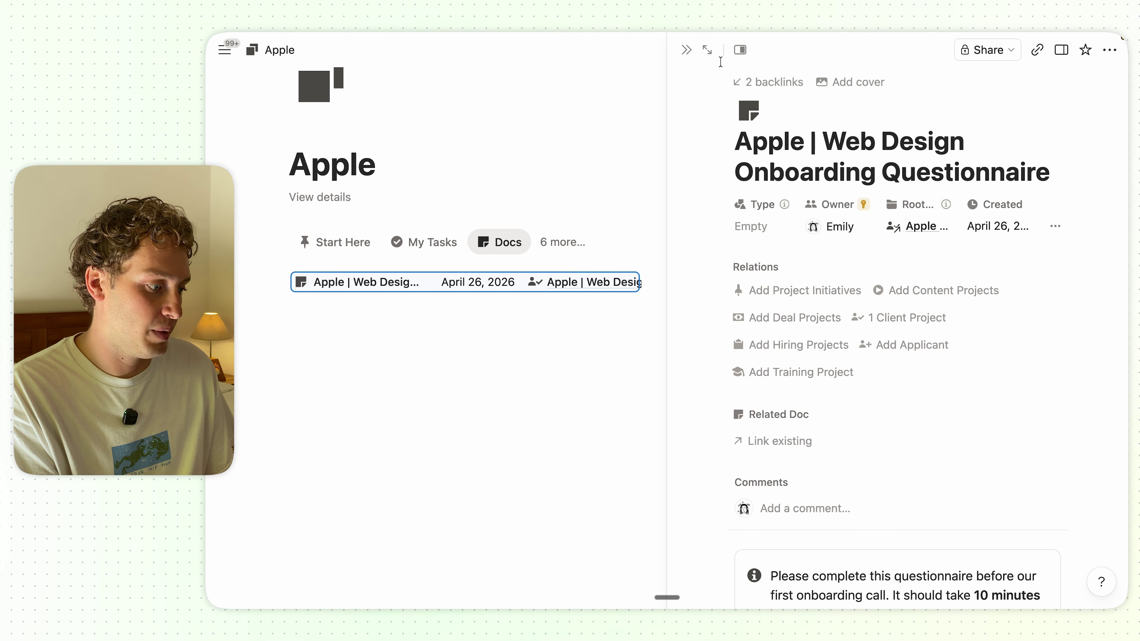
{"action": "left_click", "coordinate": [710, 49]}
Answer the 90-day success question under Business goals with the placeholder lines "ewihgfeionewf" and "weinfiwonfgw", and collapse it
{"action": "scroll", "coordinate": [647, 269], "scroll_direction": "down", "scroll_amount": 12}
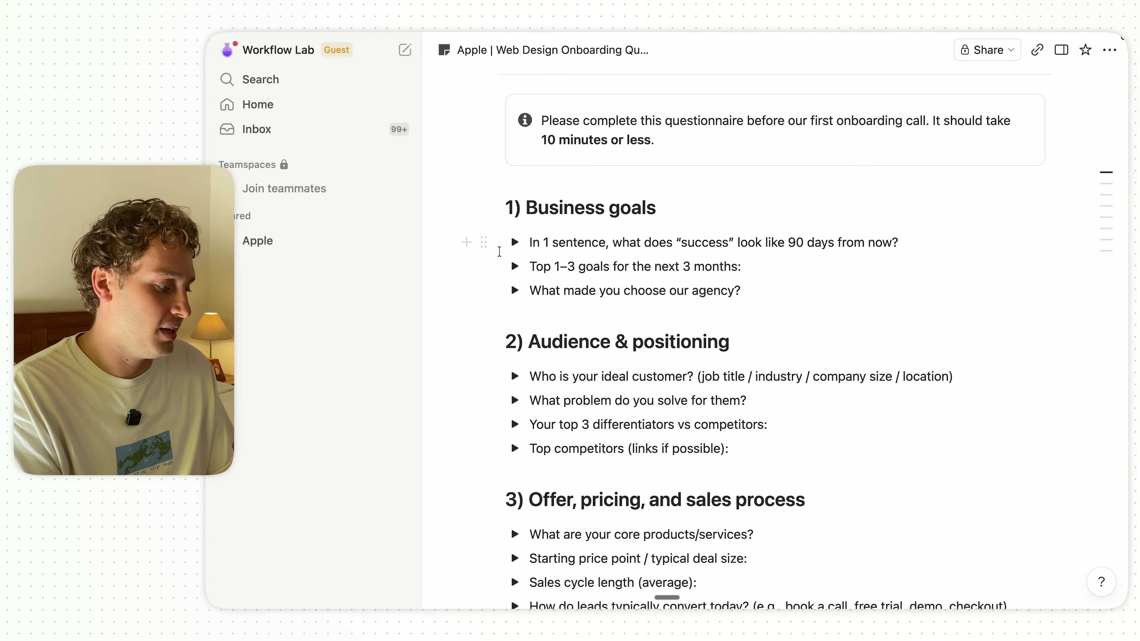
{"action": "left_click", "coordinate": [515, 243]}
{"action": "left_click", "coordinate": [558, 272]}
{"action": "type", "text": "ewihgfeionewf"}
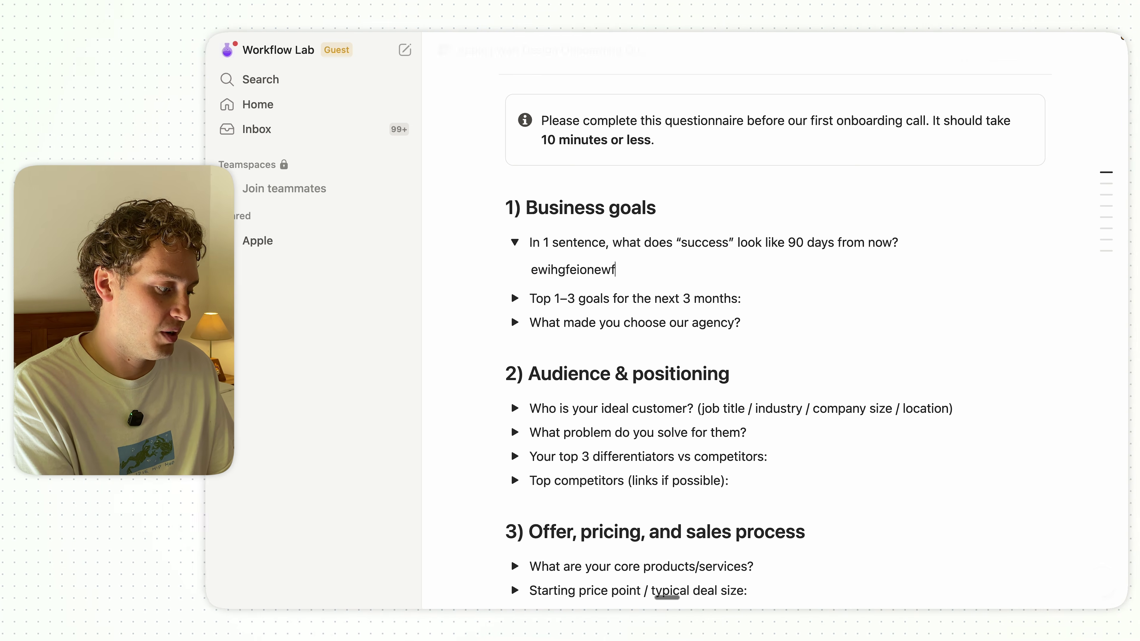
{"action": "key", "text": "Return"}
{"action": "type", "text": "weinfiwonfgw"}
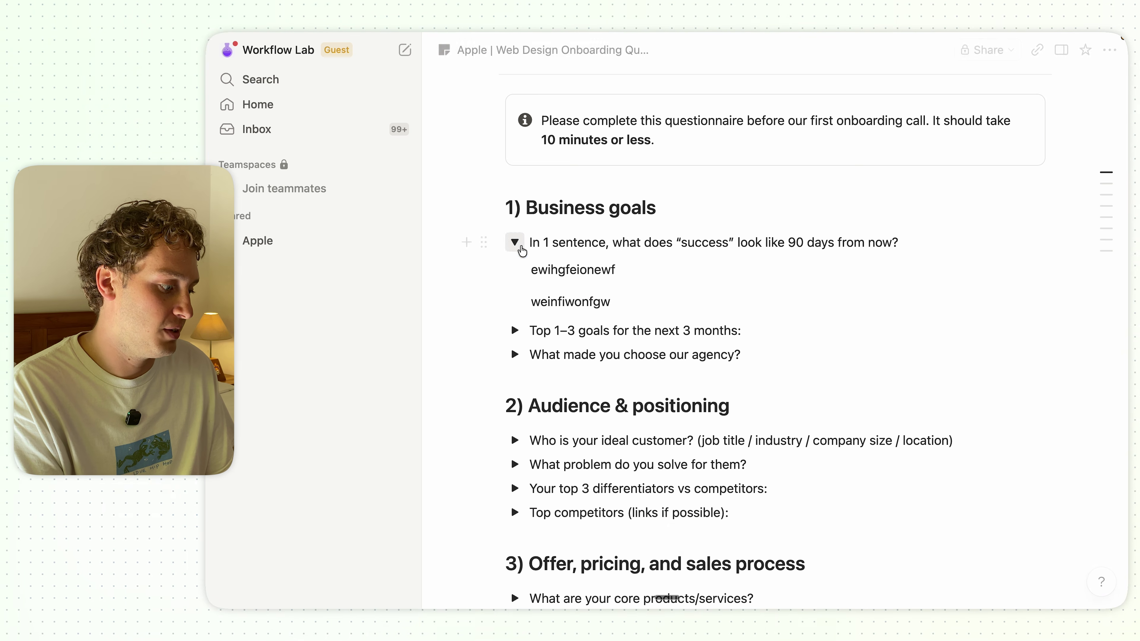
{"action": "left_click", "coordinate": [515, 243]}
Look through the remaining questionnaire sections and return to the Apple portal's My Tasks view
{"action": "scroll", "coordinate": [617, 321], "scroll_direction": "down", "scroll_amount": 5}
{"action": "scroll", "coordinate": [618, 322], "scroll_direction": "down", "scroll_amount": 10}
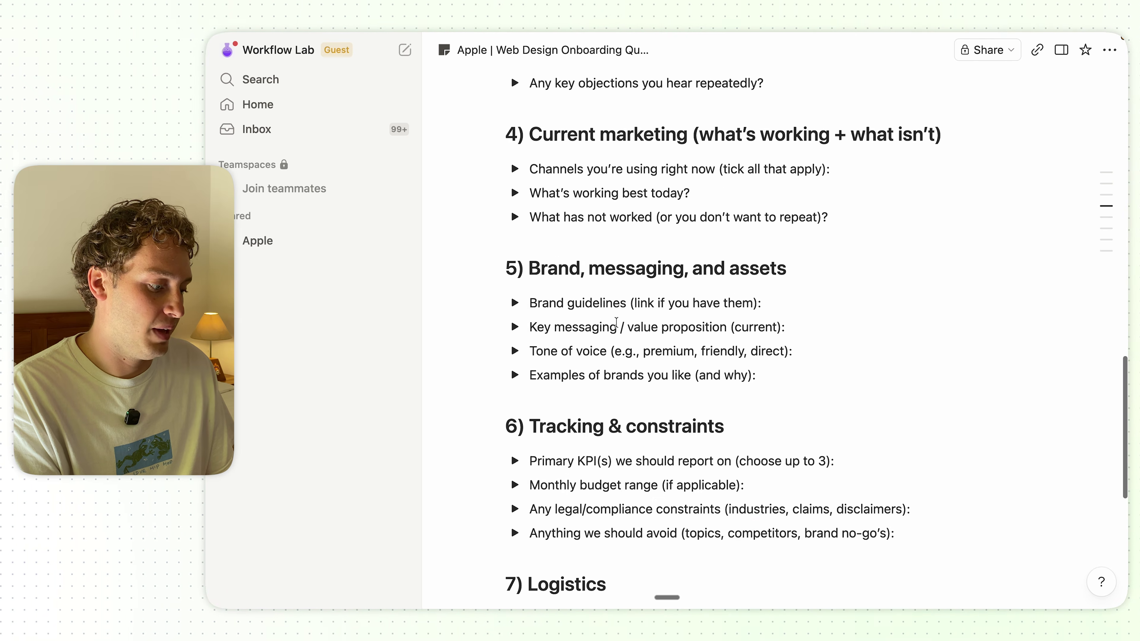
{"action": "scroll", "coordinate": [616, 326], "scroll_direction": "up", "scroll_amount": 8}
{"action": "scroll", "coordinate": [617, 326], "scroll_direction": "up", "scroll_amount": 10}
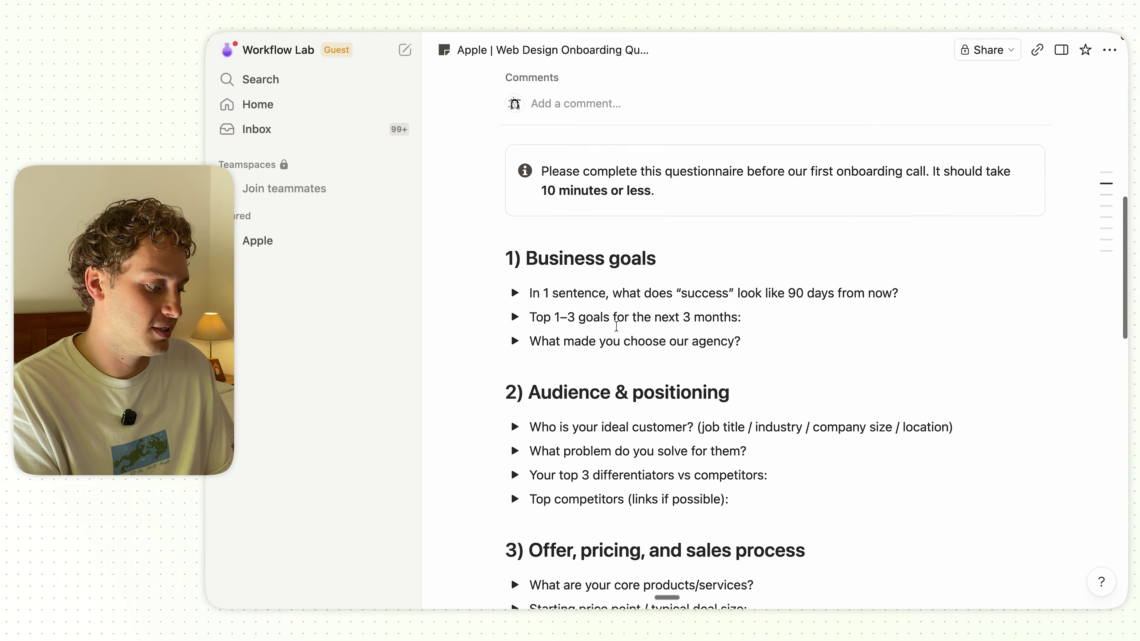
{"action": "left_click", "coordinate": [323, 247]}
{"action": "left_click", "coordinate": [638, 346]}
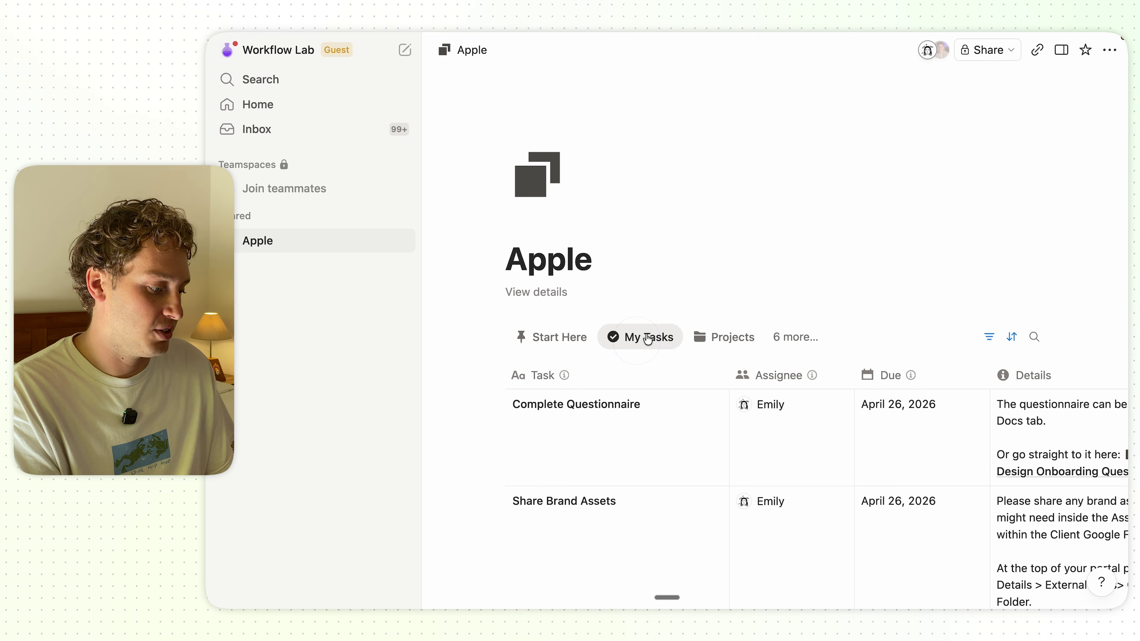
Set the status of the Complete Questionnaire task to Done and close the task
{"action": "scroll", "coordinate": [728, 270], "scroll_direction": "down", "scroll_amount": 5}
{"action": "scroll", "coordinate": [853, 286], "scroll_direction": "right", "scroll_amount": 10}
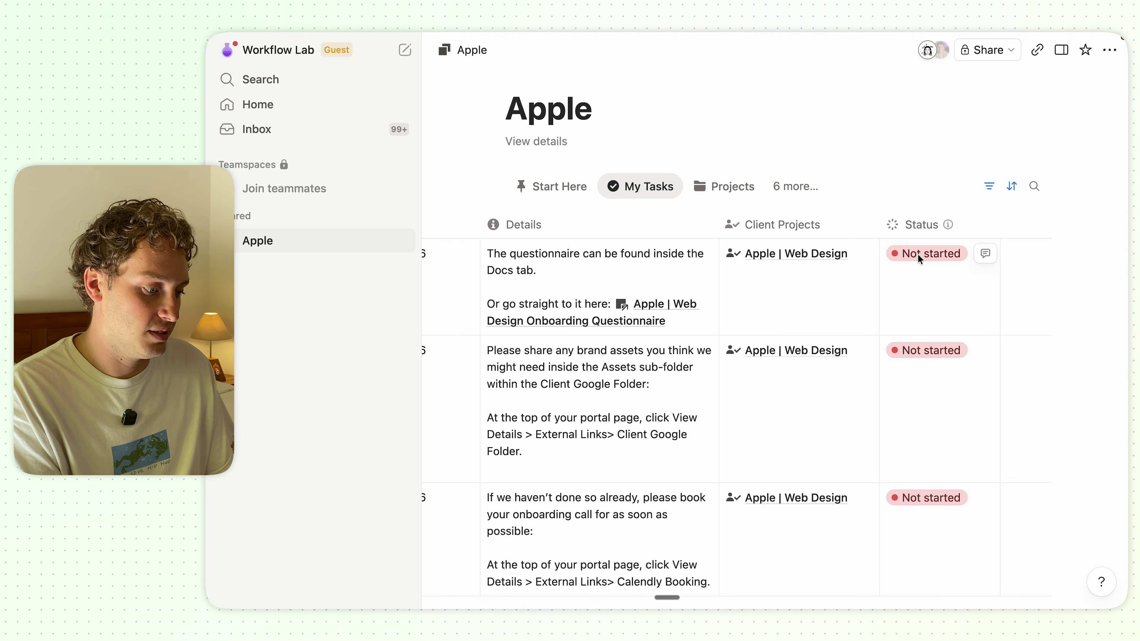
{"action": "scroll", "coordinate": [656, 299], "scroll_direction": "left", "scroll_amount": 10}
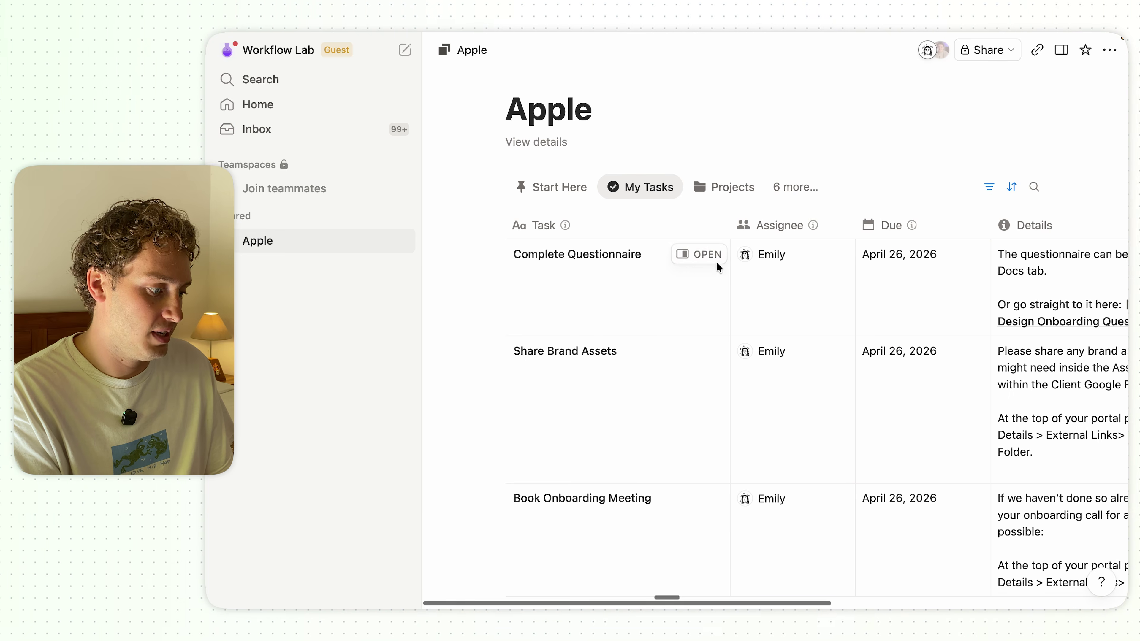
{"action": "left_click", "coordinate": [716, 260]}
{"action": "left_click", "coordinate": [769, 178]}
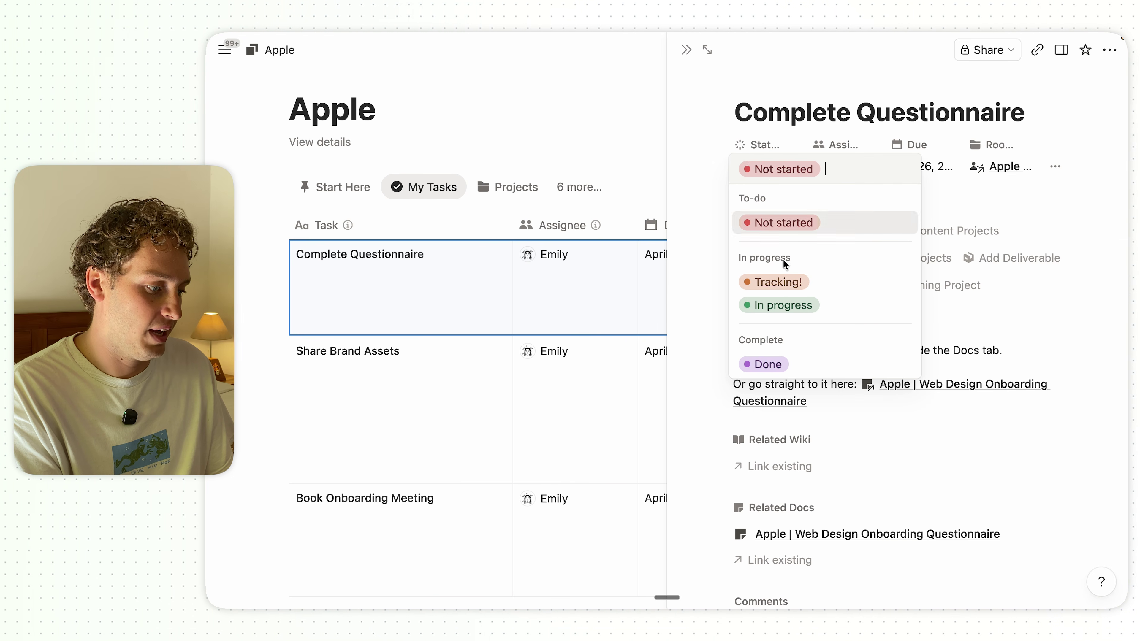
{"action": "left_click", "coordinate": [764, 363]}
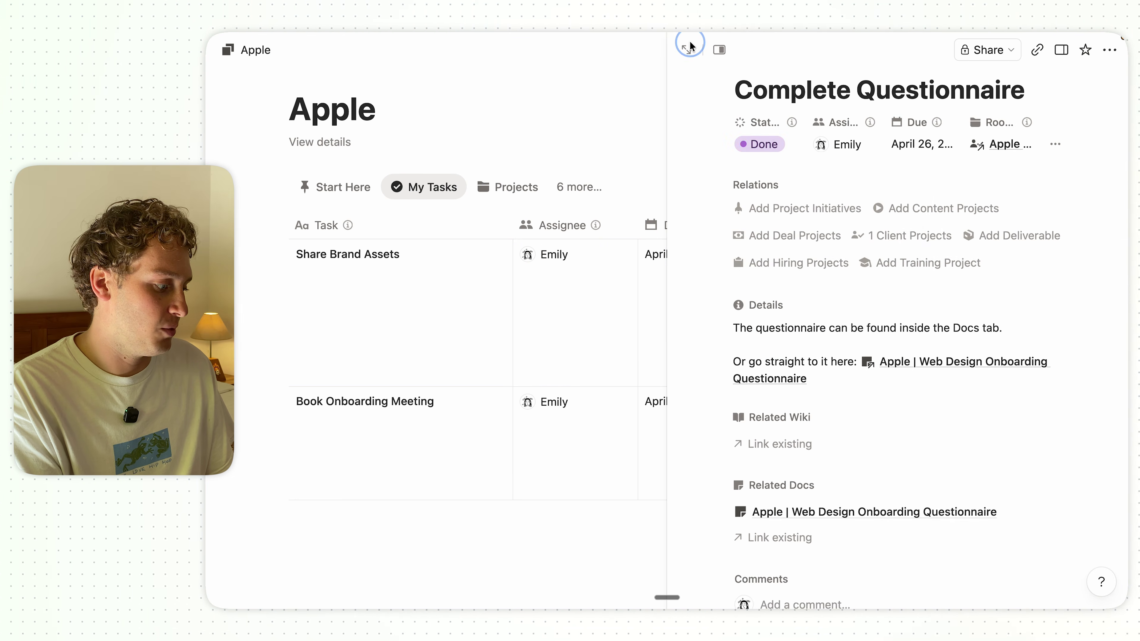
{"action": "left_click", "coordinate": [687, 50]}
Read the remaining tasks' instructions and check the Google client folder link among the External Links in the portal's details
{"action": "scroll", "coordinate": [805, 321], "scroll_direction": "right", "scroll_amount": 10}
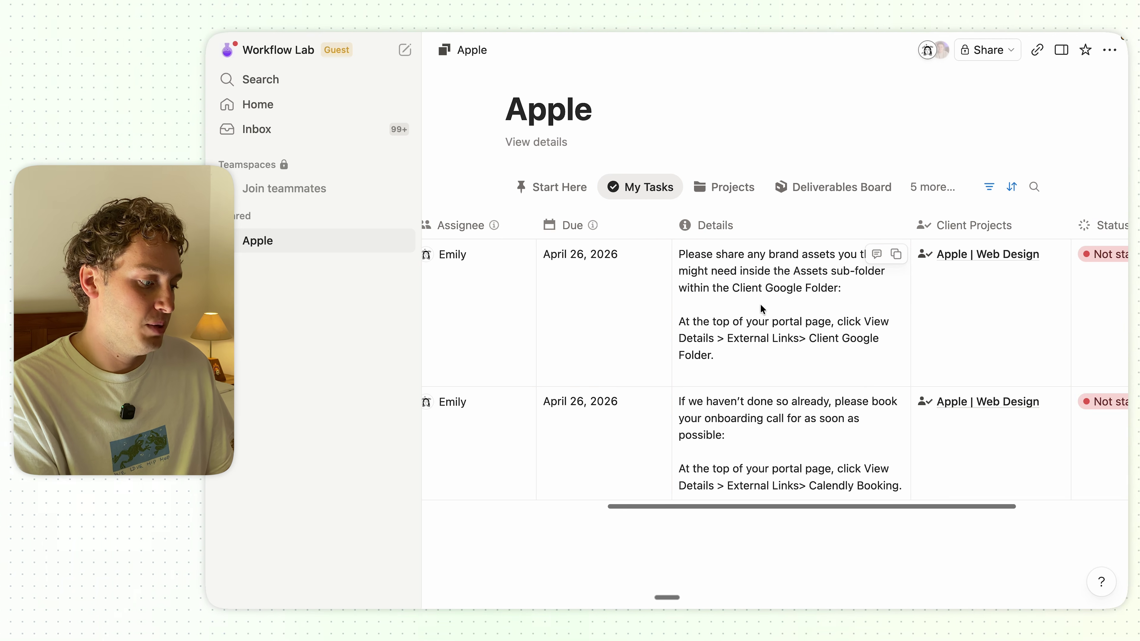
{"action": "scroll", "coordinate": [865, 322], "scroll_direction": "right", "scroll_amount": 3}
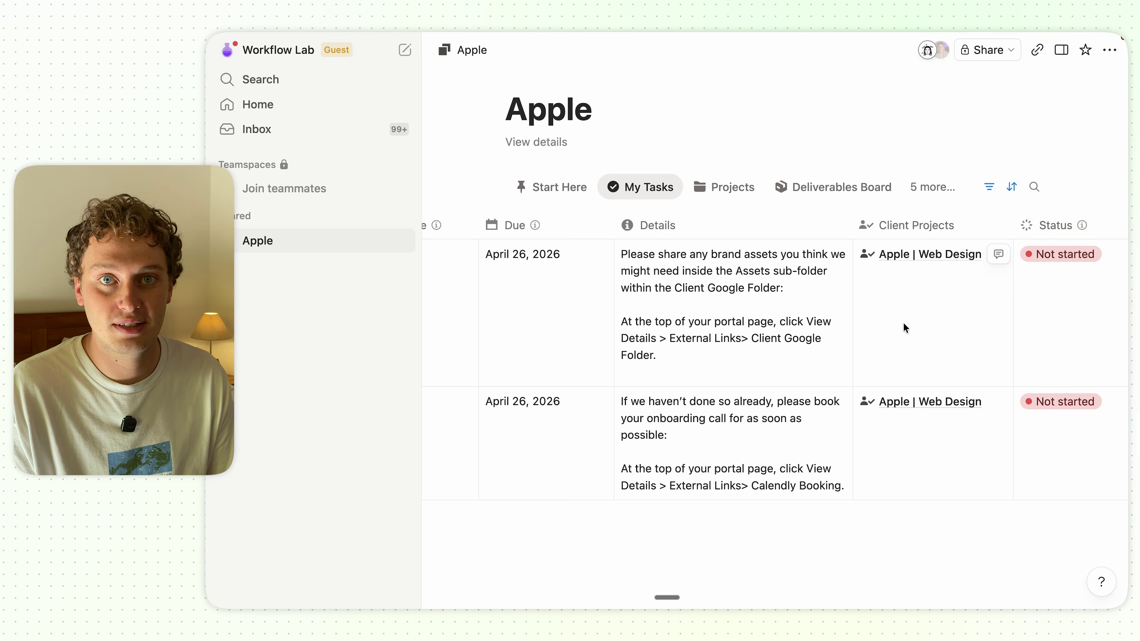
{"action": "scroll", "coordinate": [903, 323], "scroll_direction": "up", "scroll_amount": 2}
{"action": "scroll", "coordinate": [904, 323], "scroll_direction": "left", "scroll_amount": 5}
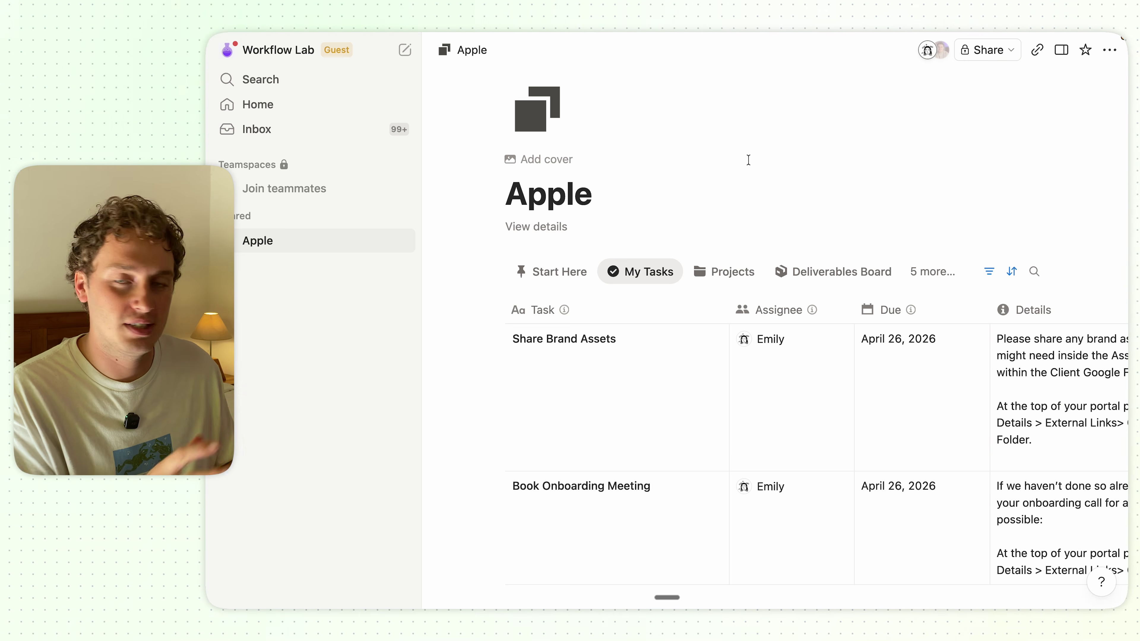
{"action": "scroll", "coordinate": [749, 161], "scroll_direction": "up", "scroll_amount": 1}
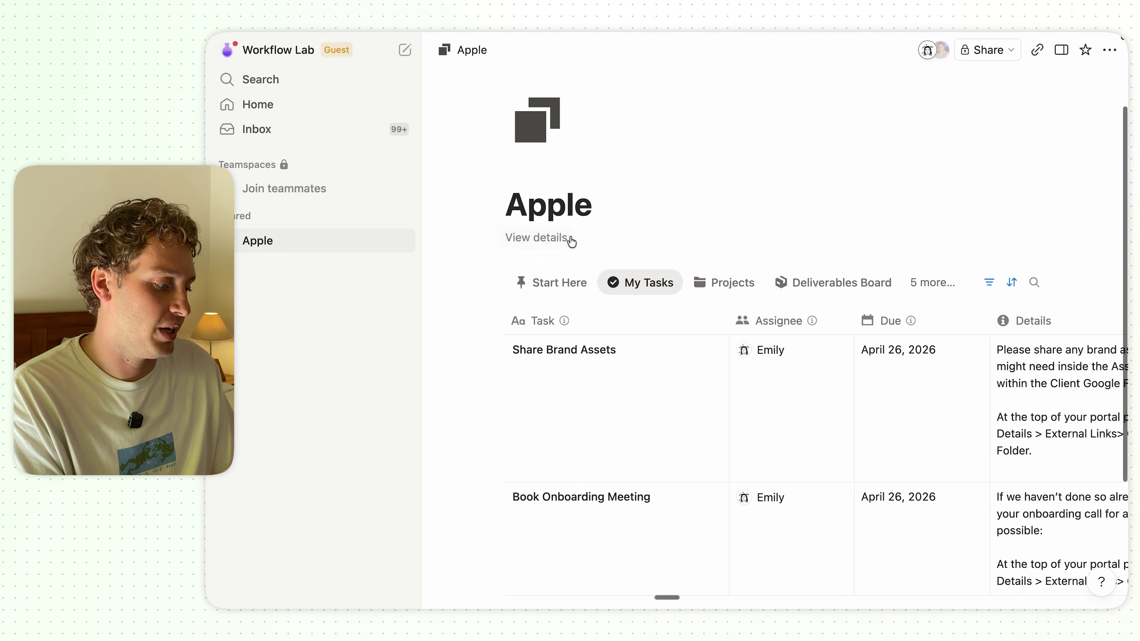
{"action": "left_click", "coordinate": [544, 244]}
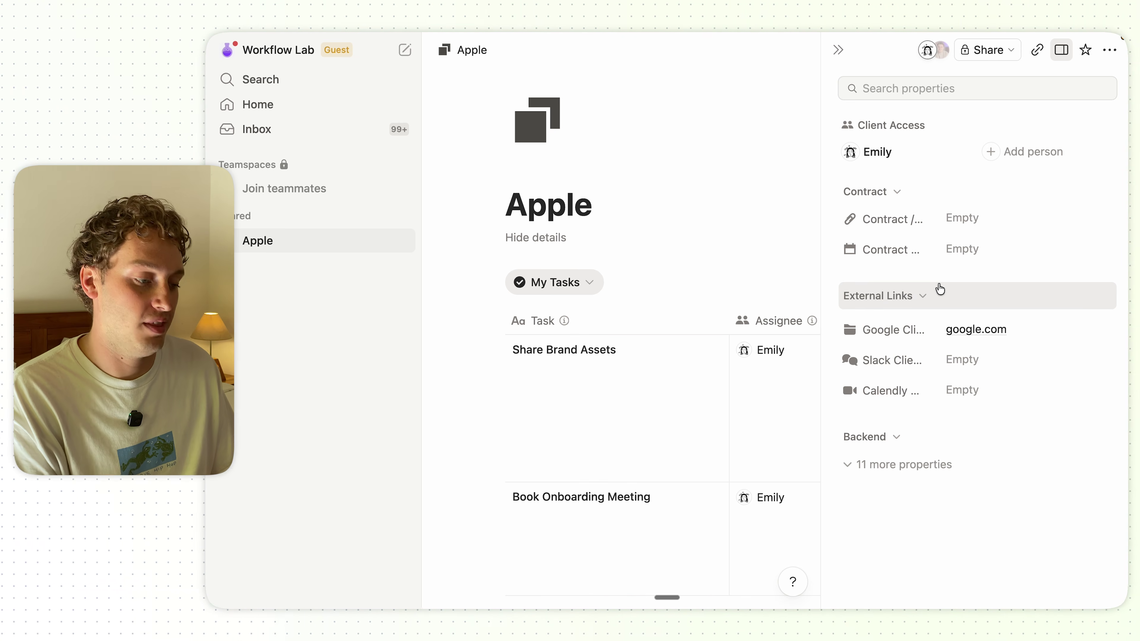
{"action": "left_click", "coordinate": [838, 50]}
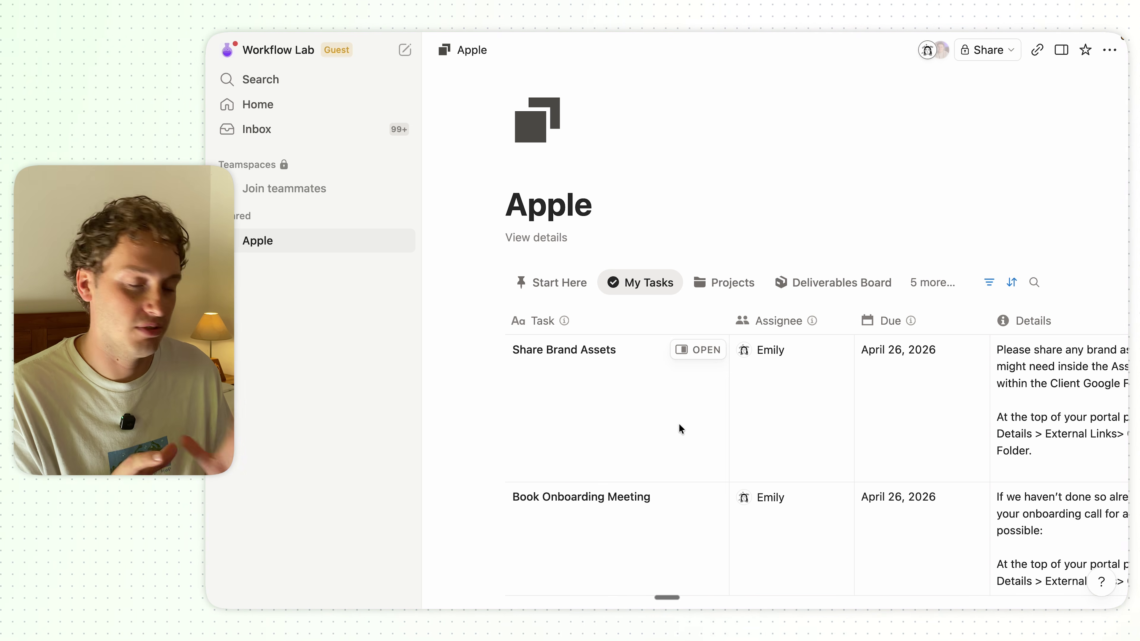
Set the status of the Share Brand Assets task to Done and close the task
{"action": "left_click", "coordinate": [692, 350]}
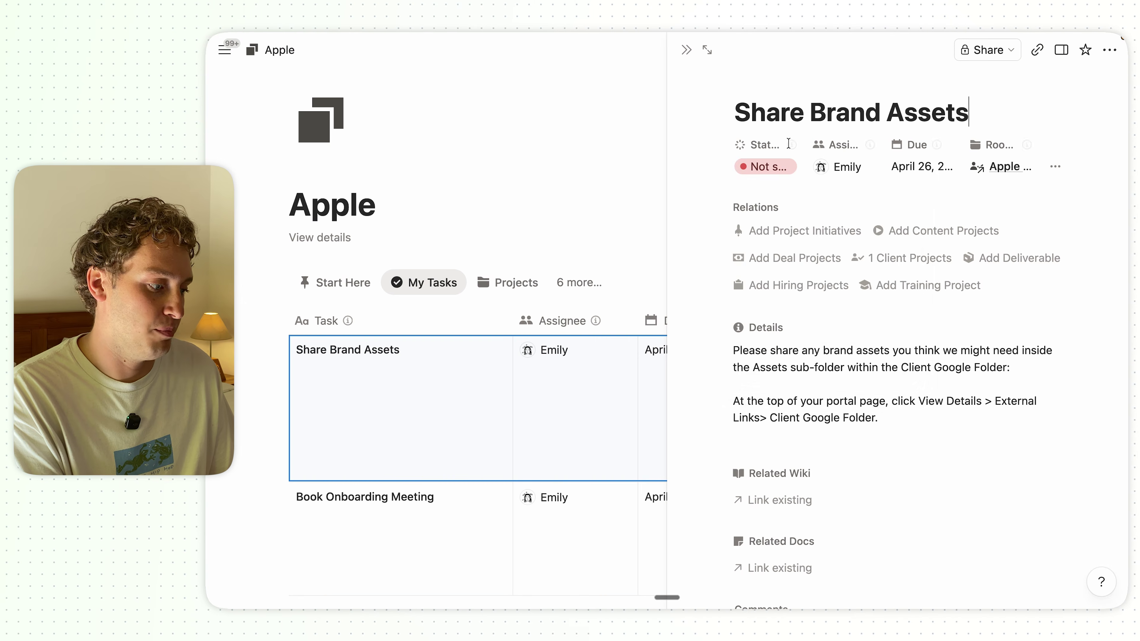
{"action": "left_click", "coordinate": [756, 172]}
{"action": "left_click", "coordinate": [765, 364]}
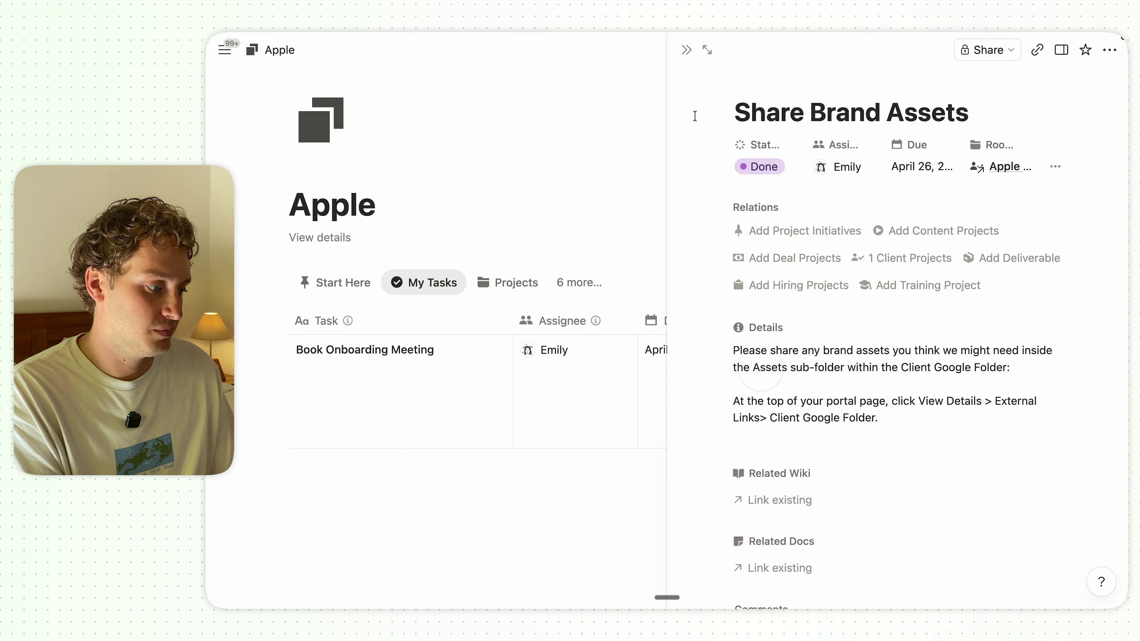
{"action": "left_click", "coordinate": [686, 49]}
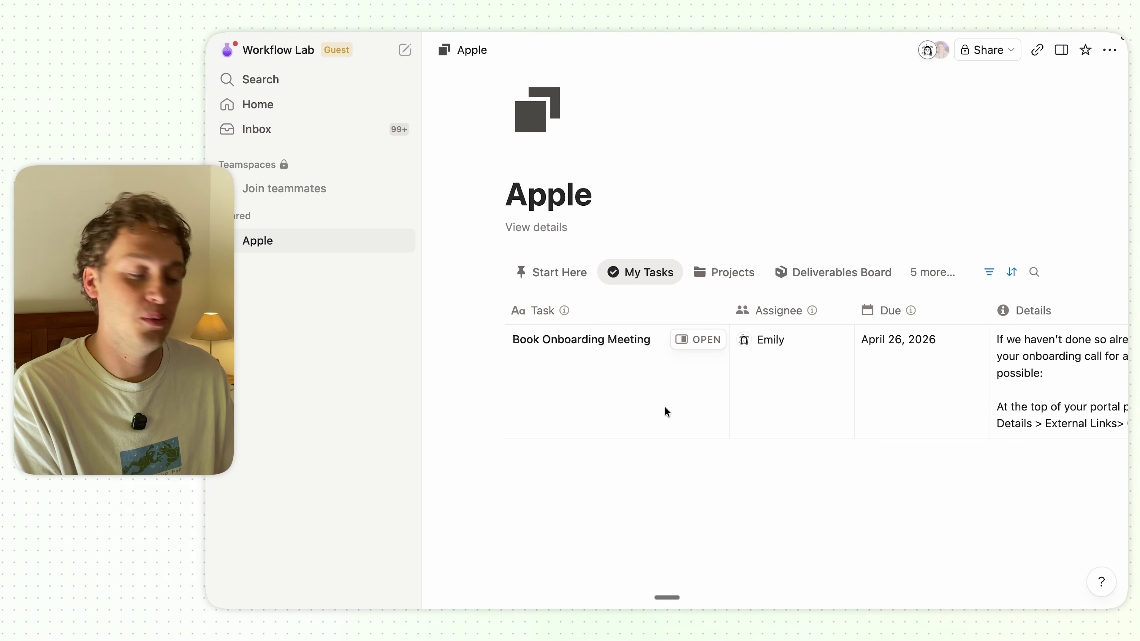
Read the Book Onboarding Meeting instructions and check the Calendly booking link in the portal's details
{"action": "scroll", "coordinate": [667, 410], "scroll_direction": "right", "scroll_amount": 3}
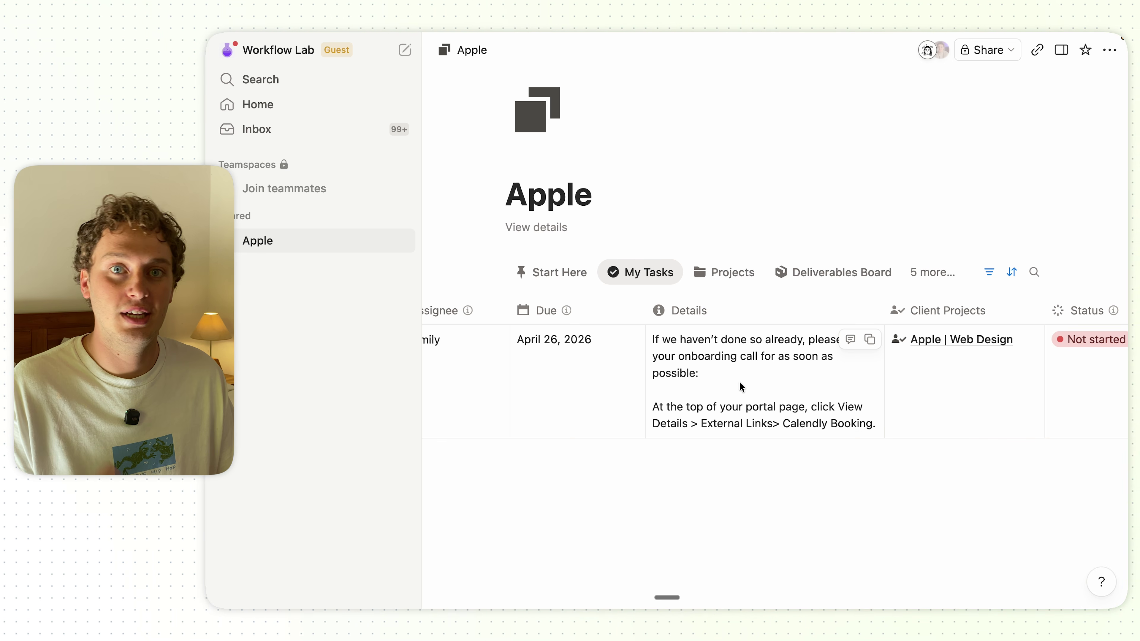
{"action": "left_click", "coordinate": [534, 227]}
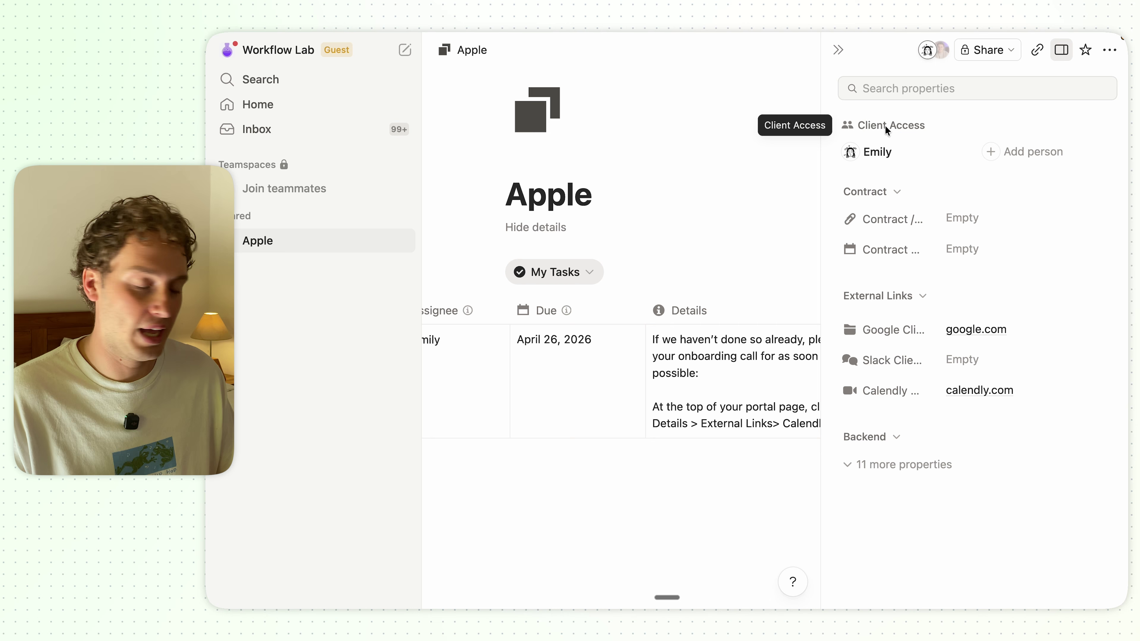
{"action": "left_click", "coordinate": [838, 50]}
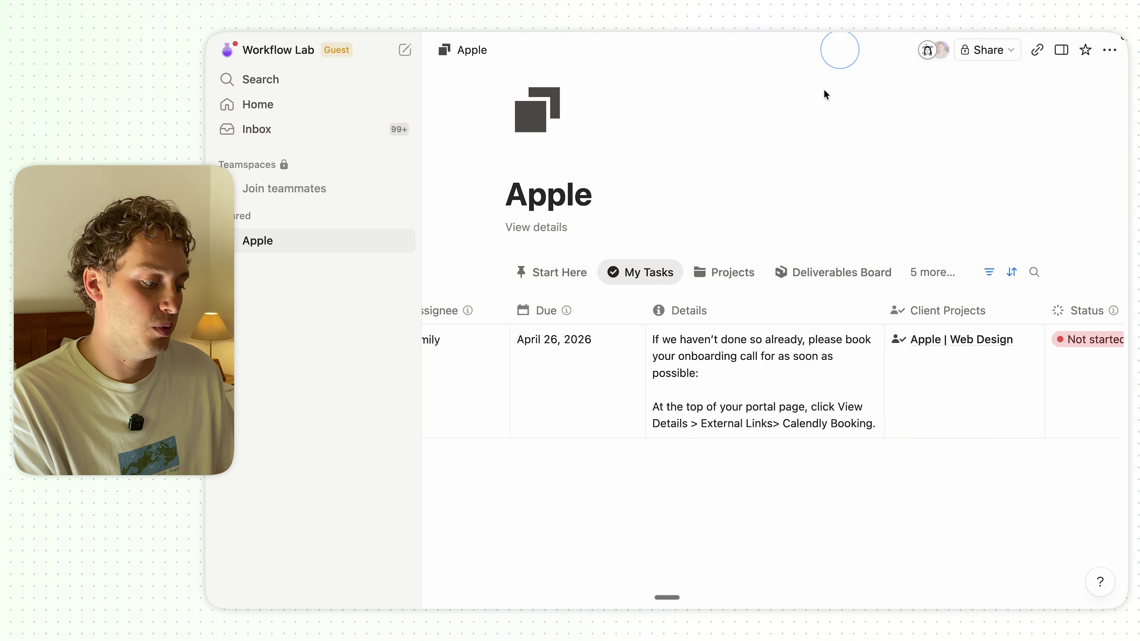
{"action": "scroll", "coordinate": [772, 375], "scroll_direction": "left", "scroll_amount": 5}
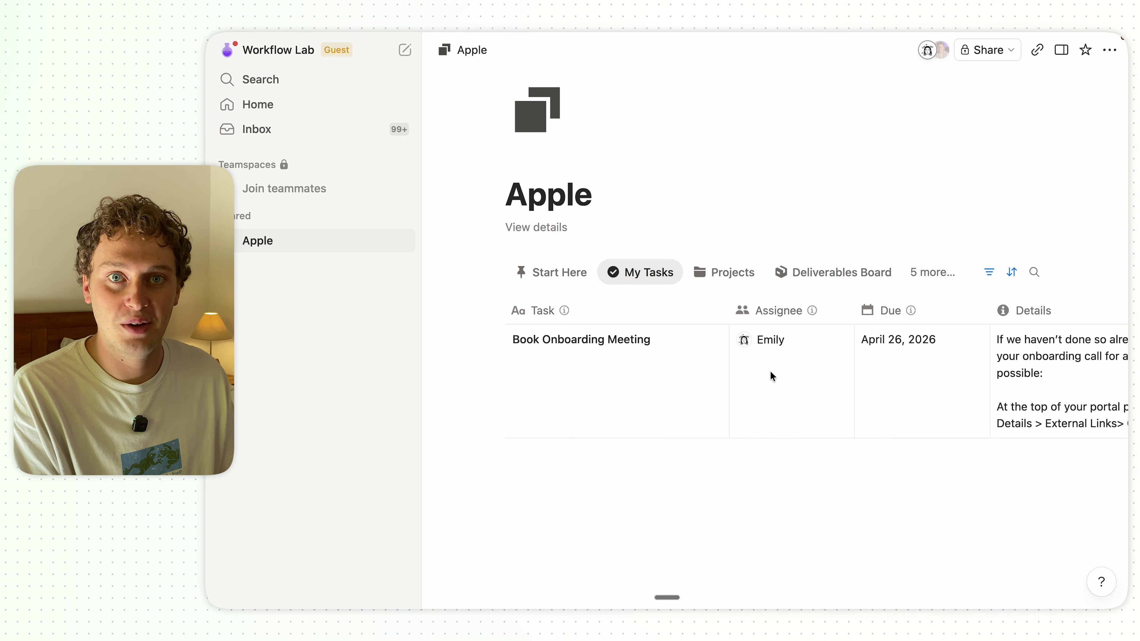